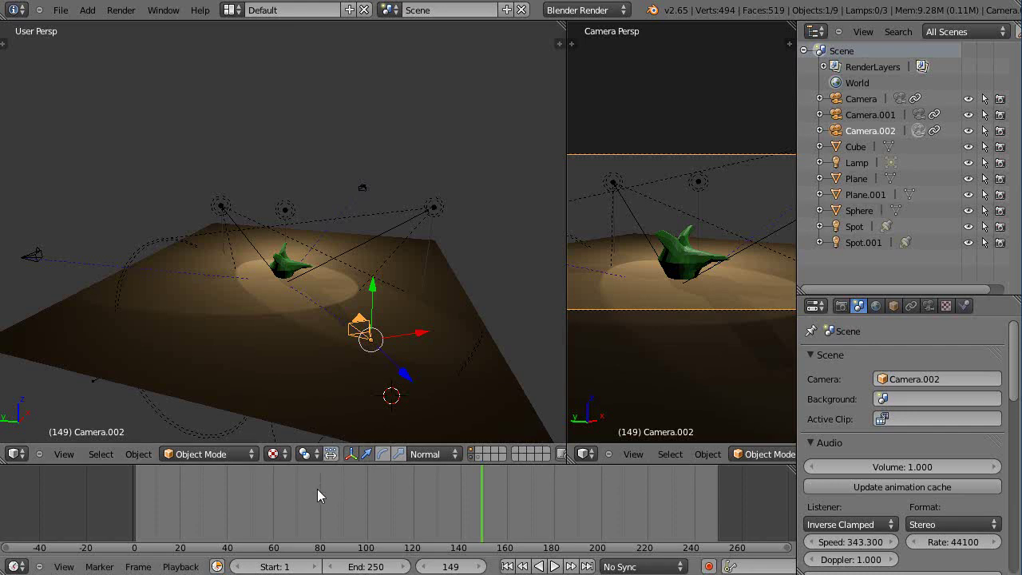
Reduce the timeline area's height and fit the whole camera frame into the camera viewport
left_click_drag(351, 464, 360, 482)
key("Home")
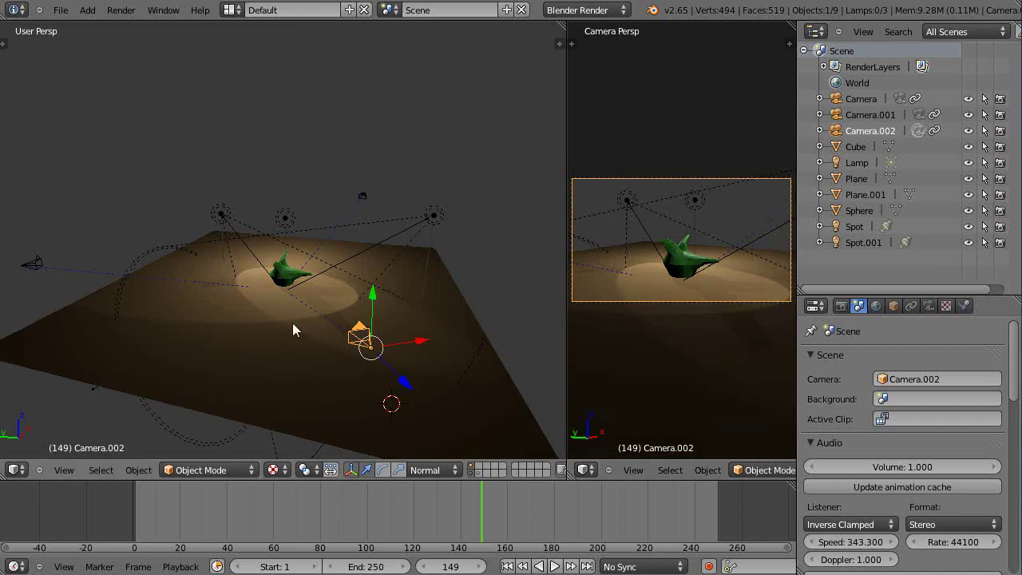
middle_click_drag(307, 314, 345, 306)
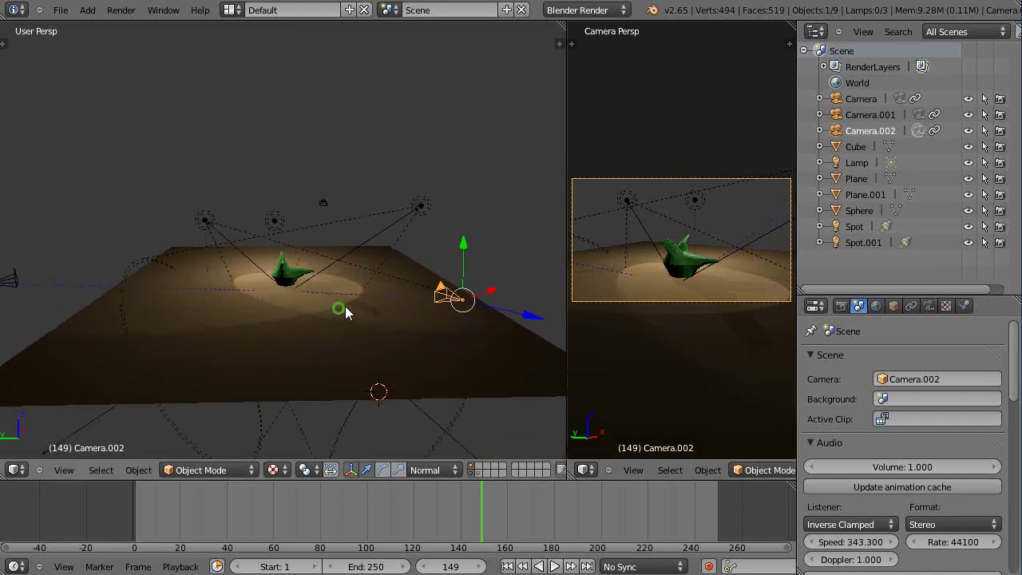
Preview the view from Camera.001 as the scene camera and switch back to Camera.002
left_click(939, 379)
left_click(894, 419)
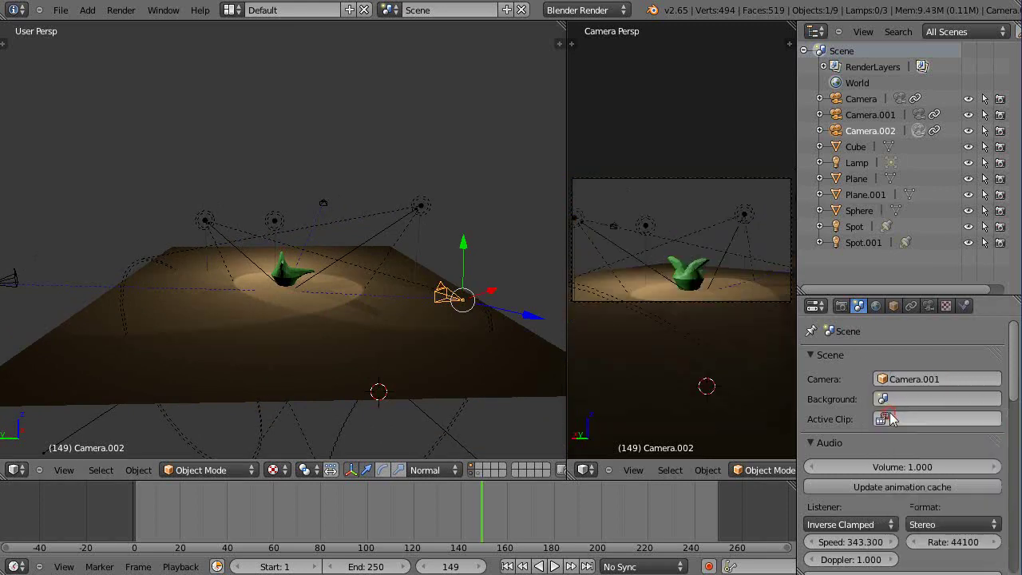
left_click(903, 381)
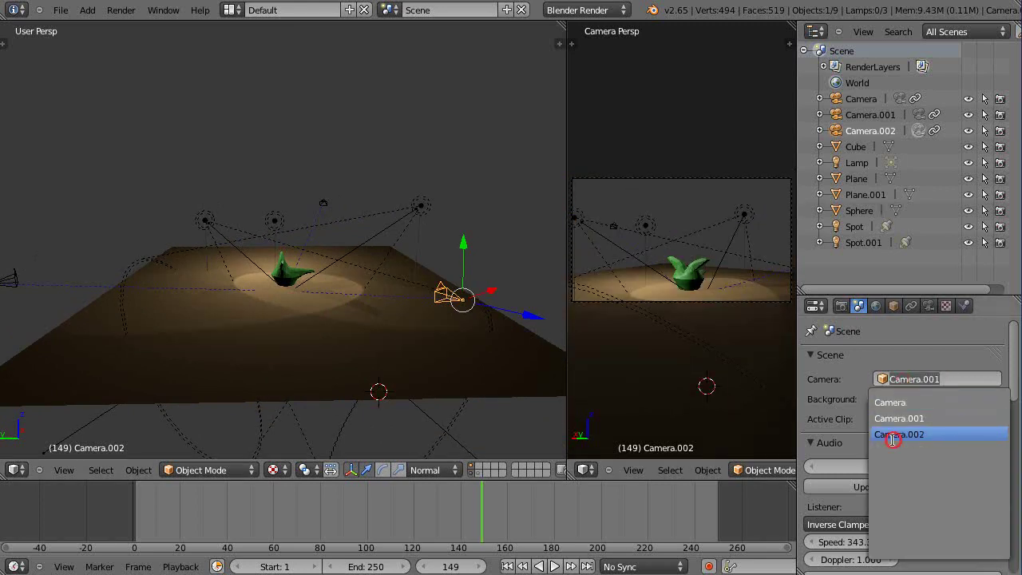
left_click(888, 435)
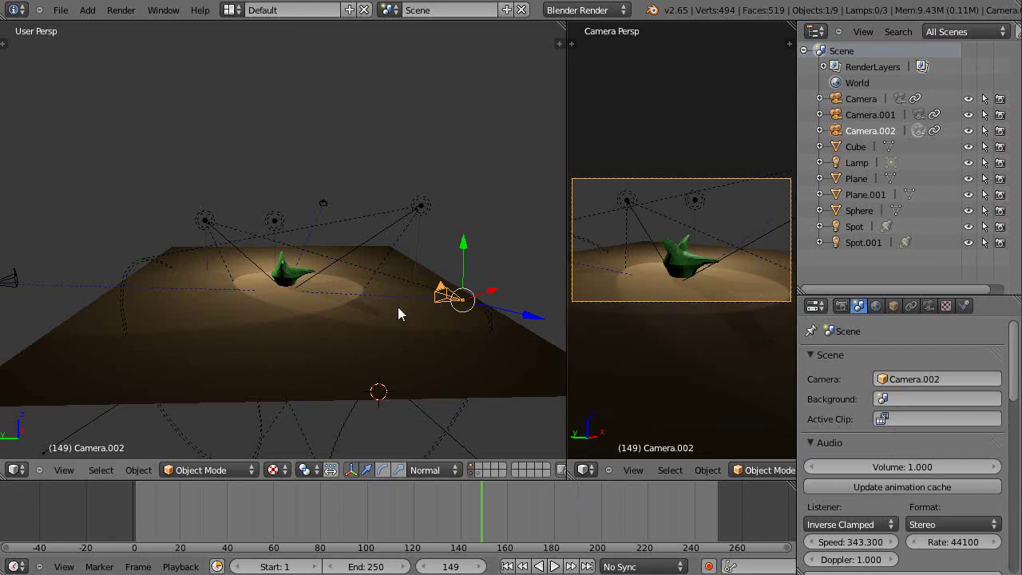
middle_click_drag(322, 309, 334, 308)
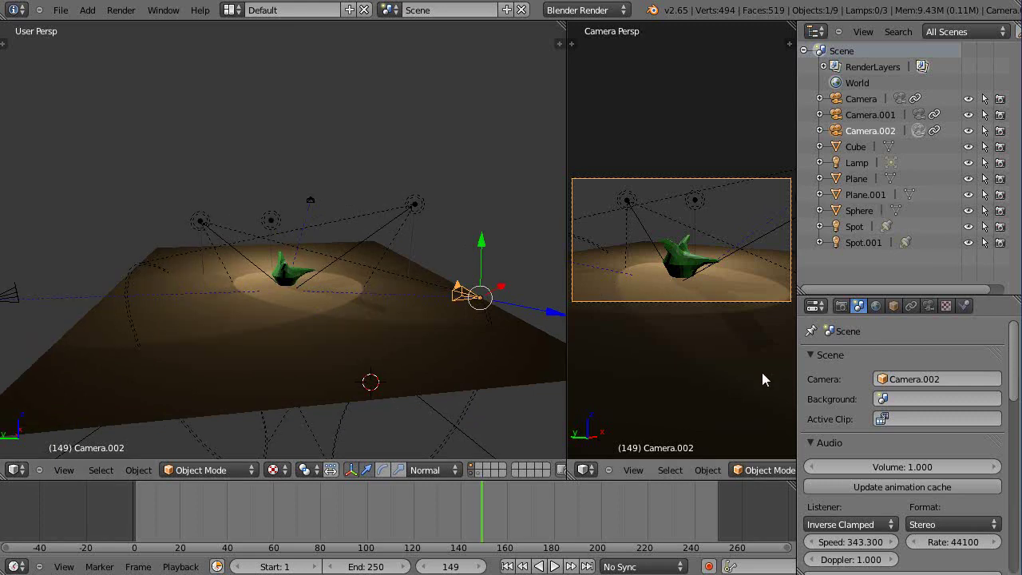
Cycle the scene camera through Camera and Camera.001 to compare their views, ending on Camera.002
left_click(953, 382)
left_click(895, 403)
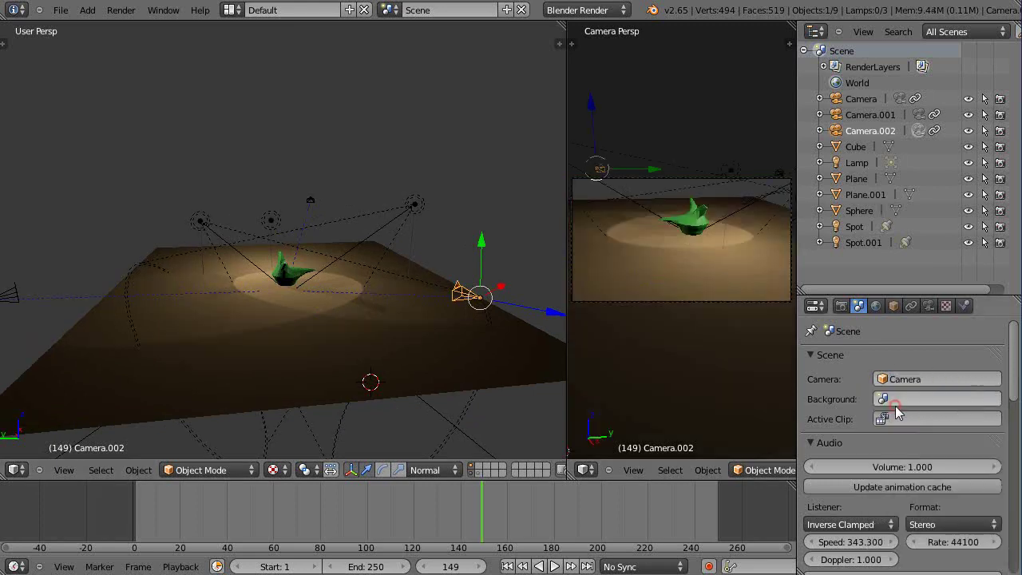
left_click(906, 381)
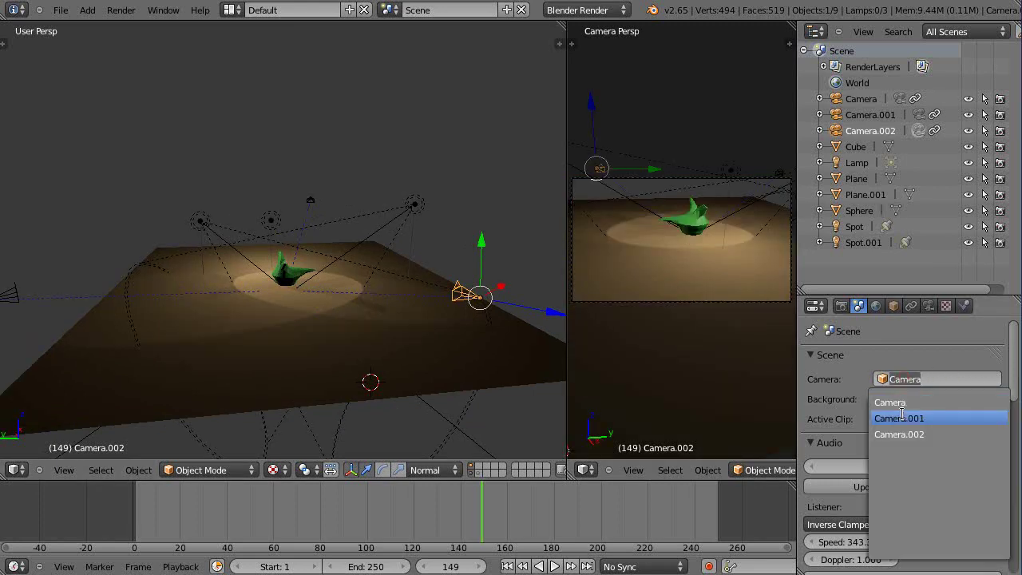
left_click(902, 418)
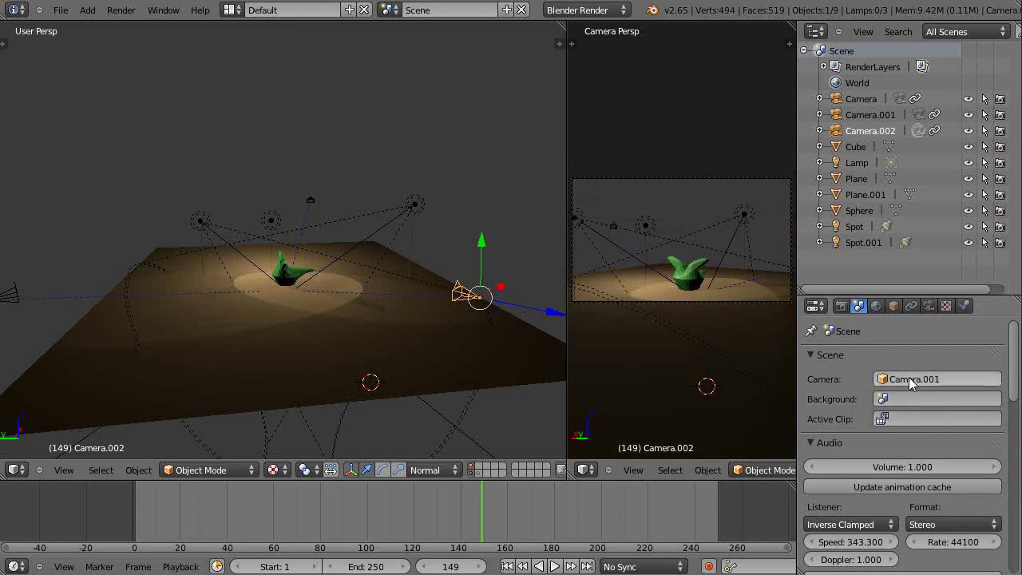
left_click(910, 382)
left_click(911, 433)
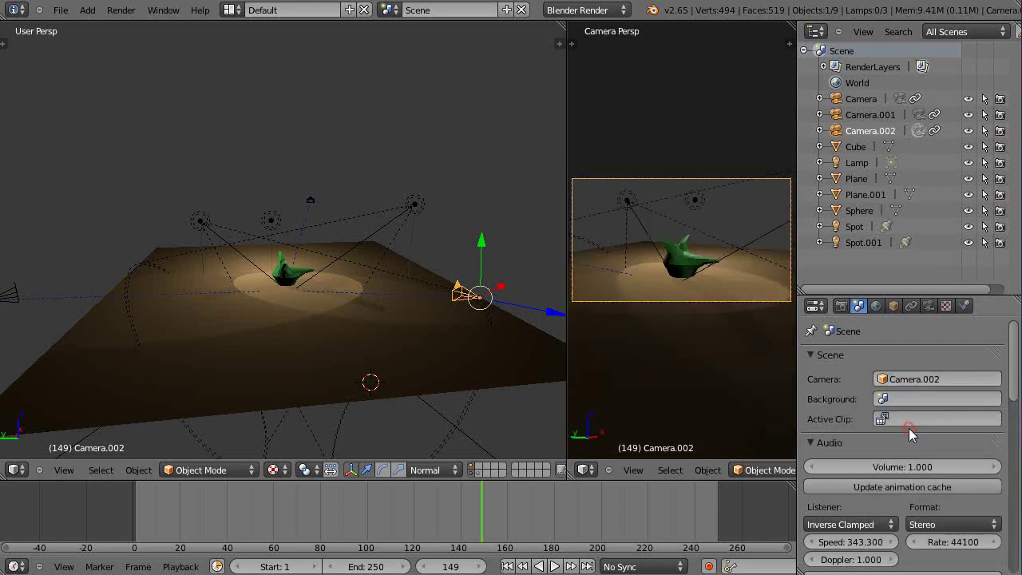
Move Camera.002 upward along its local Y axis, well above the ground plane
key("g")
key("z")
key("z")
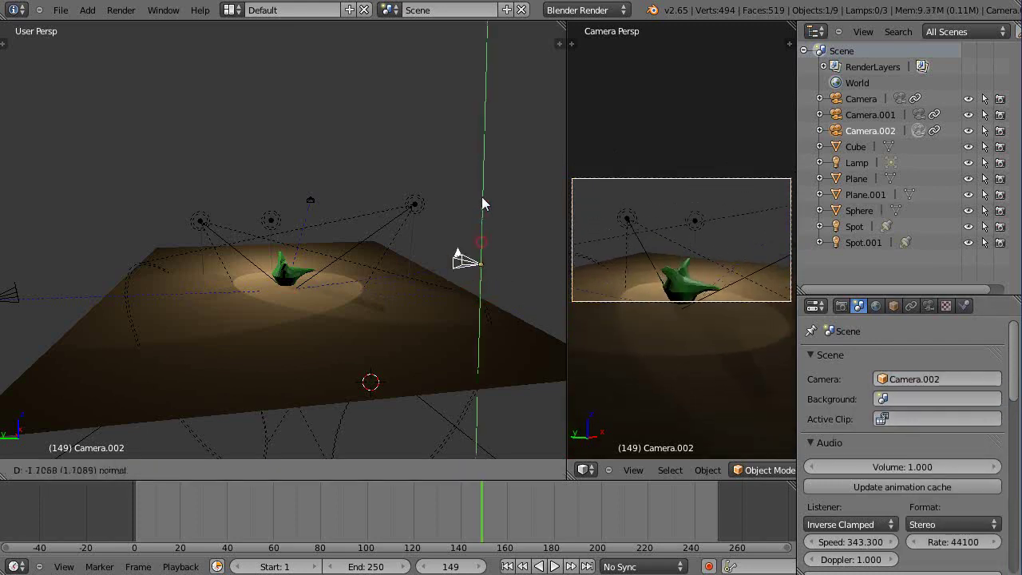
left_click(467, 74)
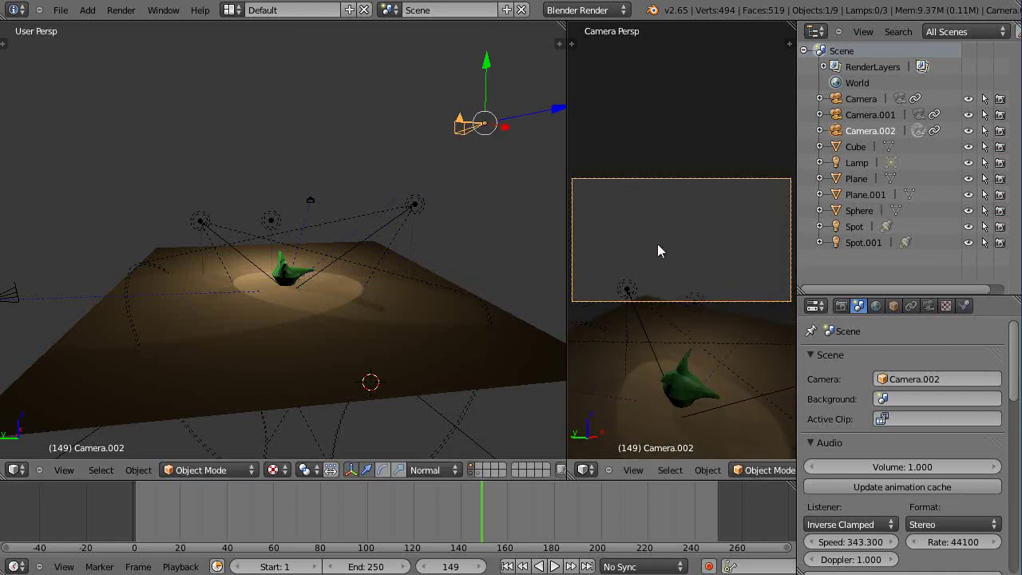
Enable Lock Camera to View and orbit Camera.002 so it looks down on the green object from above
key("n")
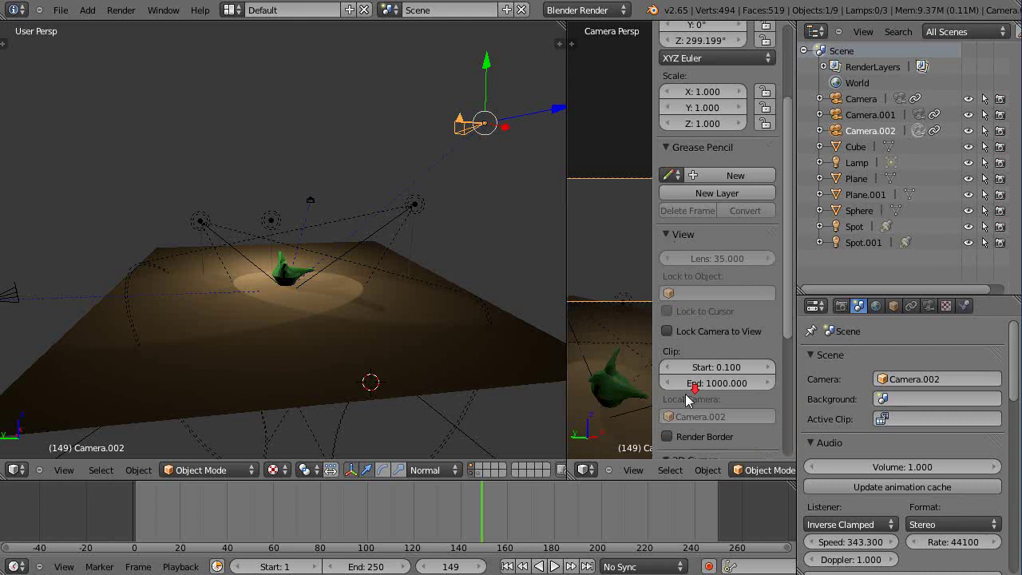
scroll(690, 400, "down", 2)
left_click(667, 267)
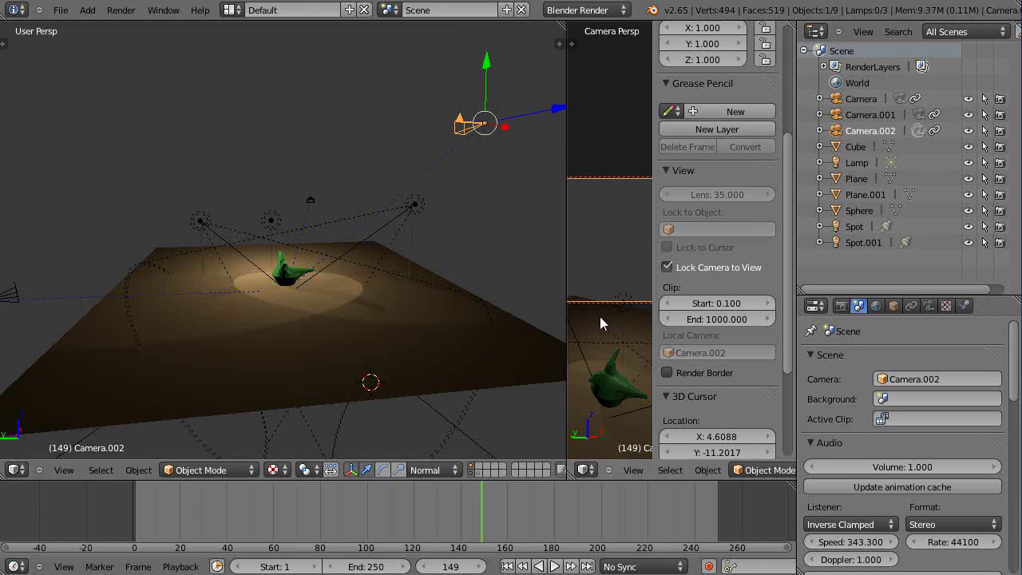
key("n")
middle_click_drag(692, 288, 678, 335)
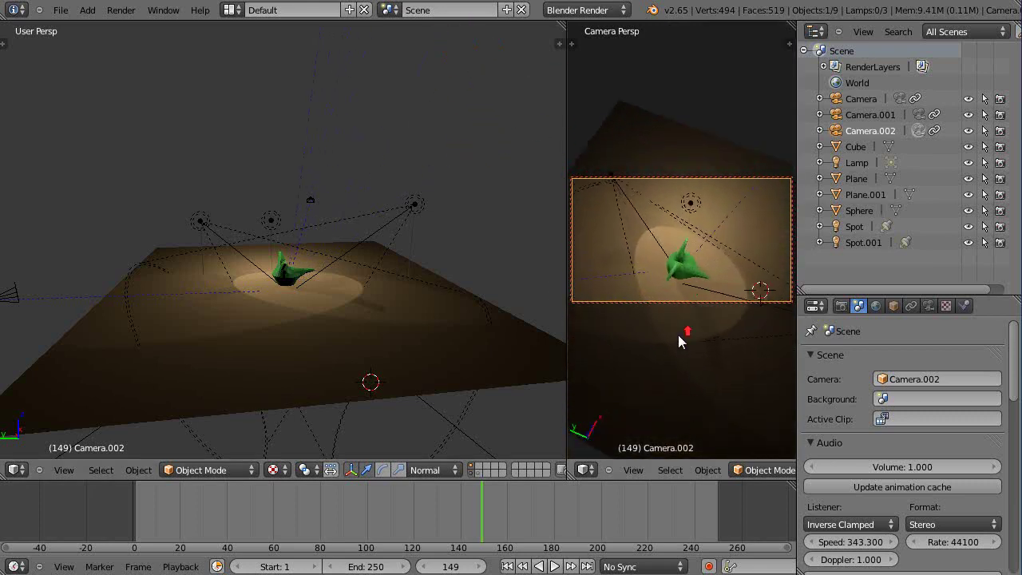
Disable Lock Camera to View in the camera viewport
key("n")
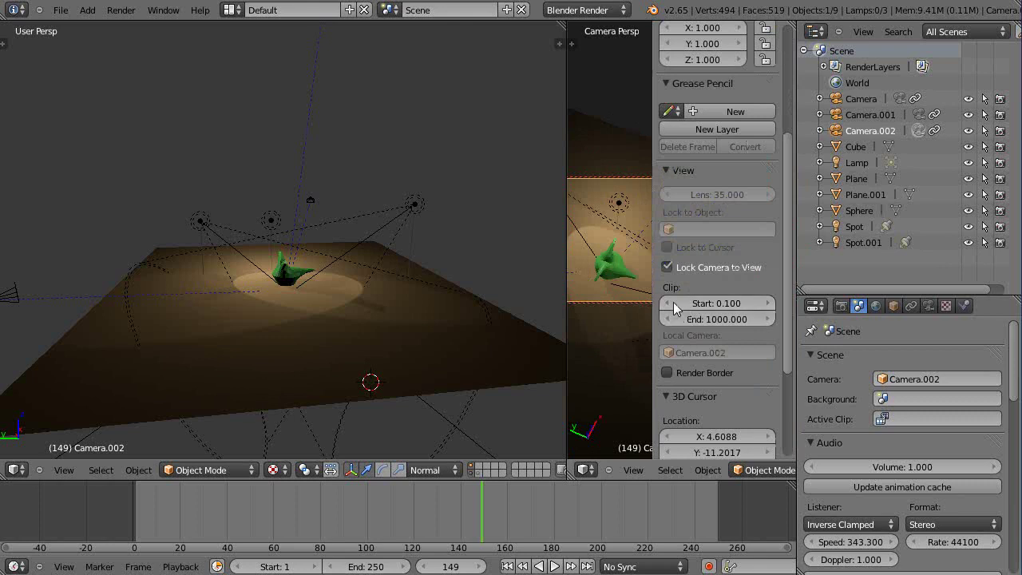
left_click(671, 270)
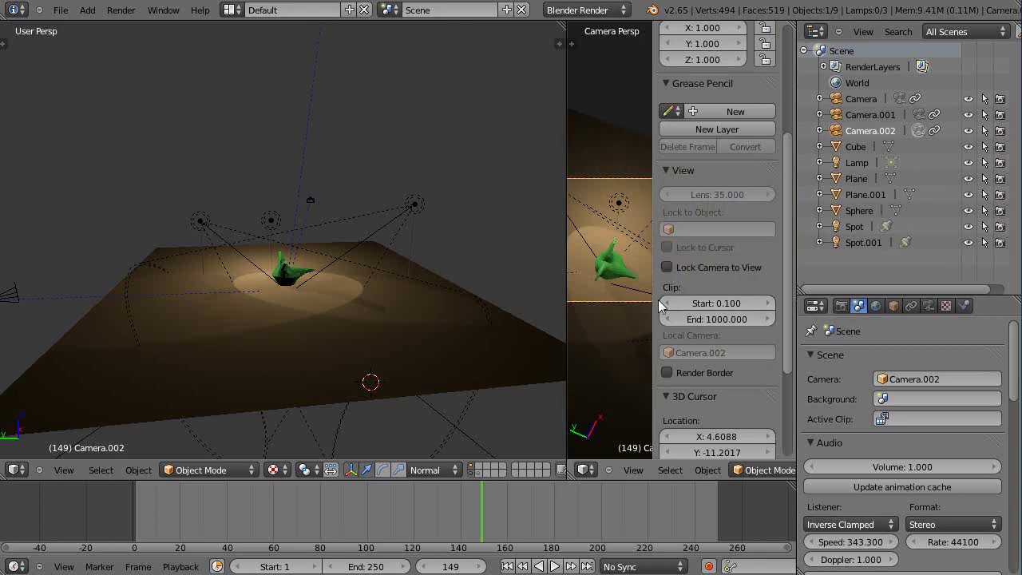
key("n")
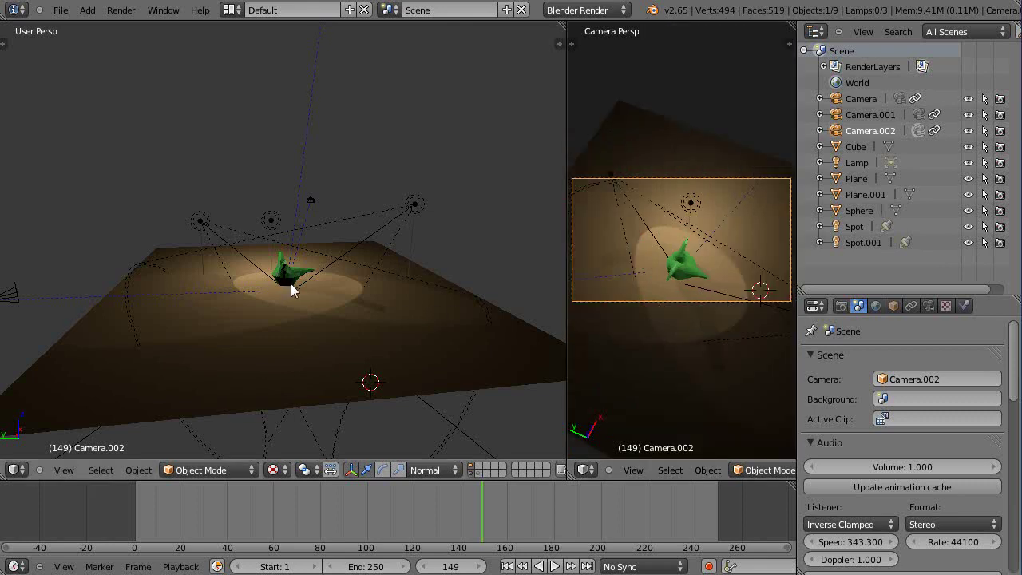
Preview Camera.001 as the scene camera and make Camera the scene camera
left_click(950, 378)
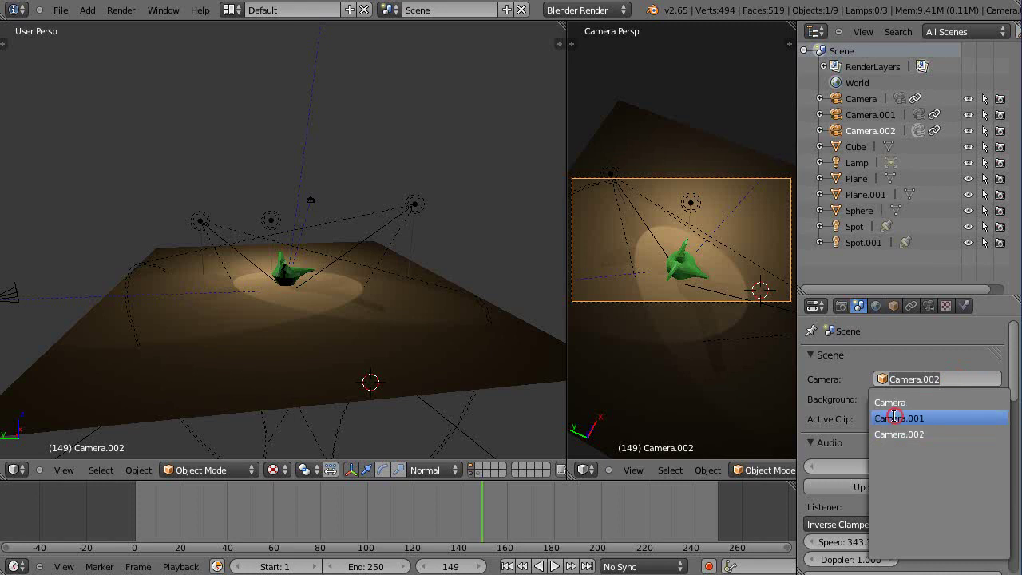
left_click(895, 416)
left_click(912, 380)
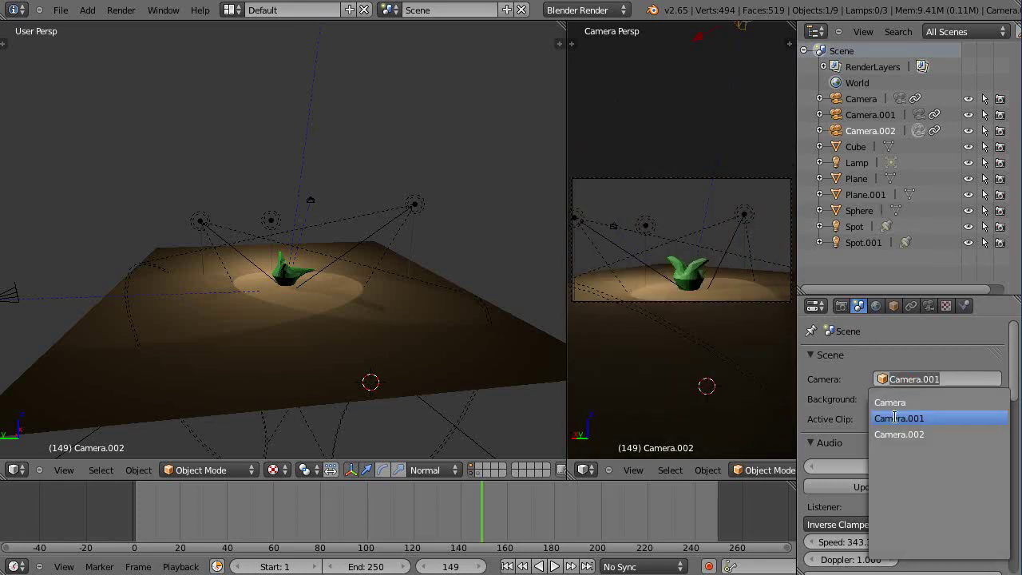
left_click(892, 401)
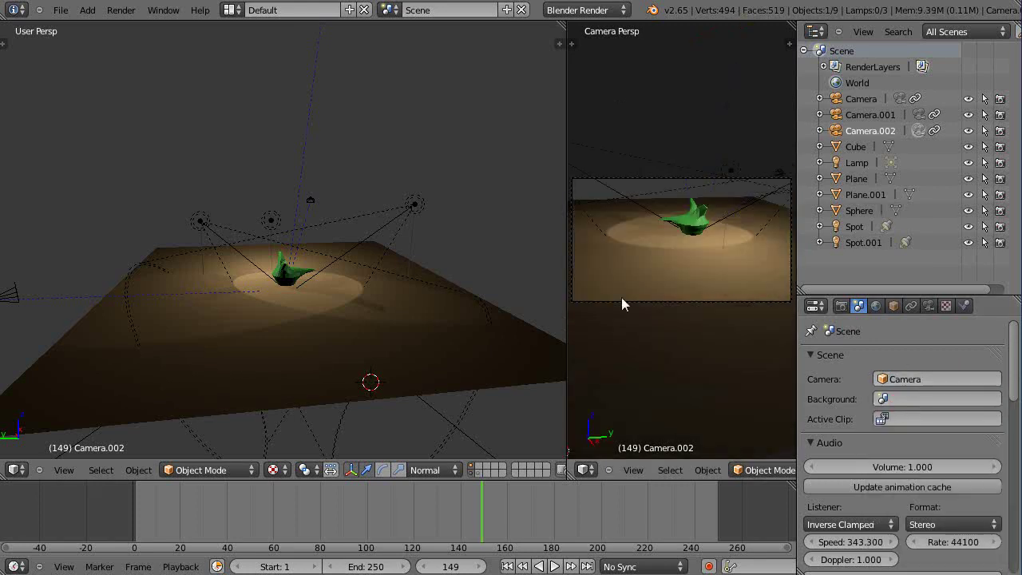
Set the current frame to 1 on the timeline
scroll(311, 294, "down", 2)
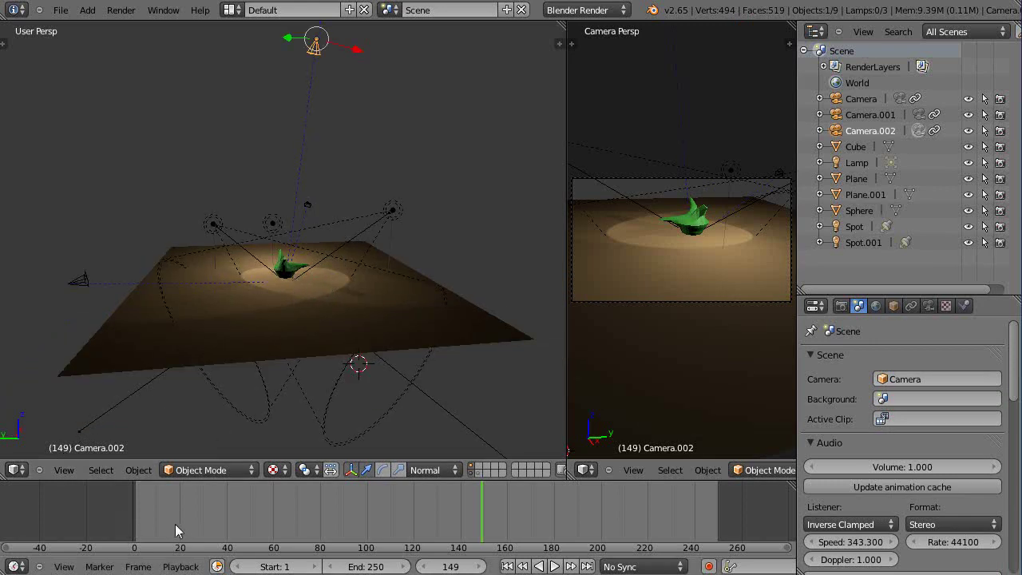
scroll(281, 270, "up", 2)
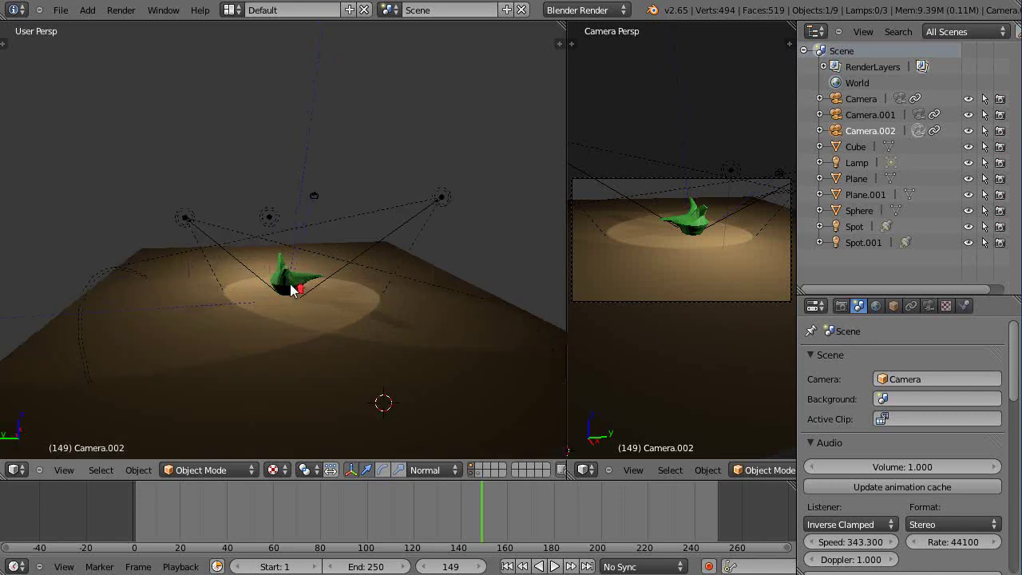
scroll(292, 289, "up", 1)
scroll(292, 284, "down", 2)
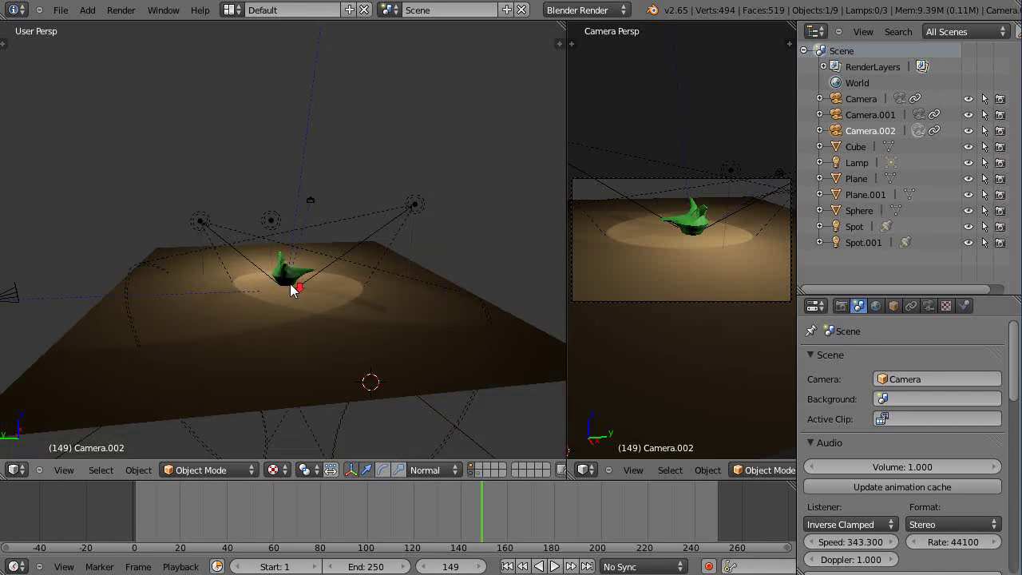
left_click(136, 519)
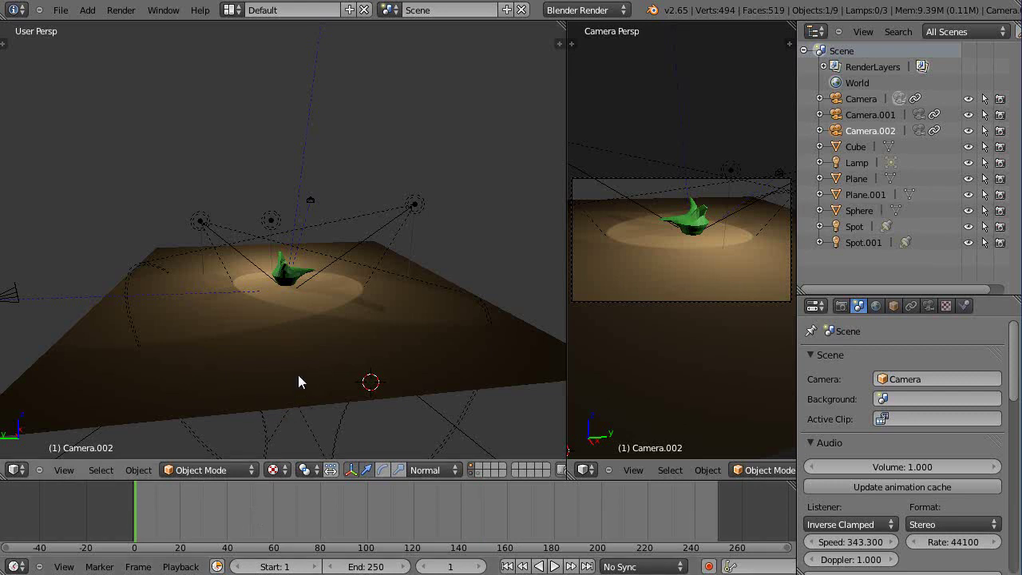
scroll(298, 375, "down", 3)
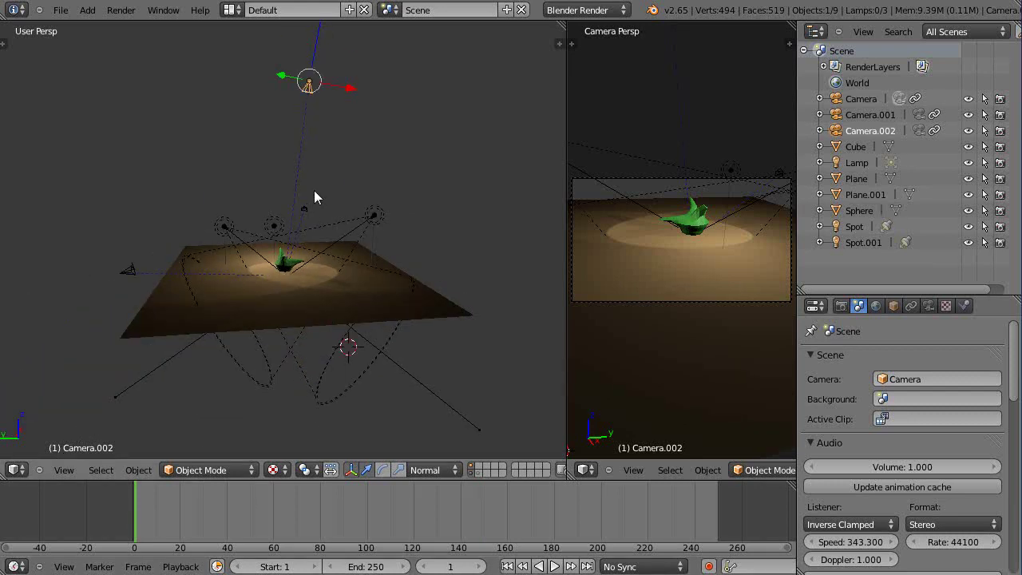
key("i")
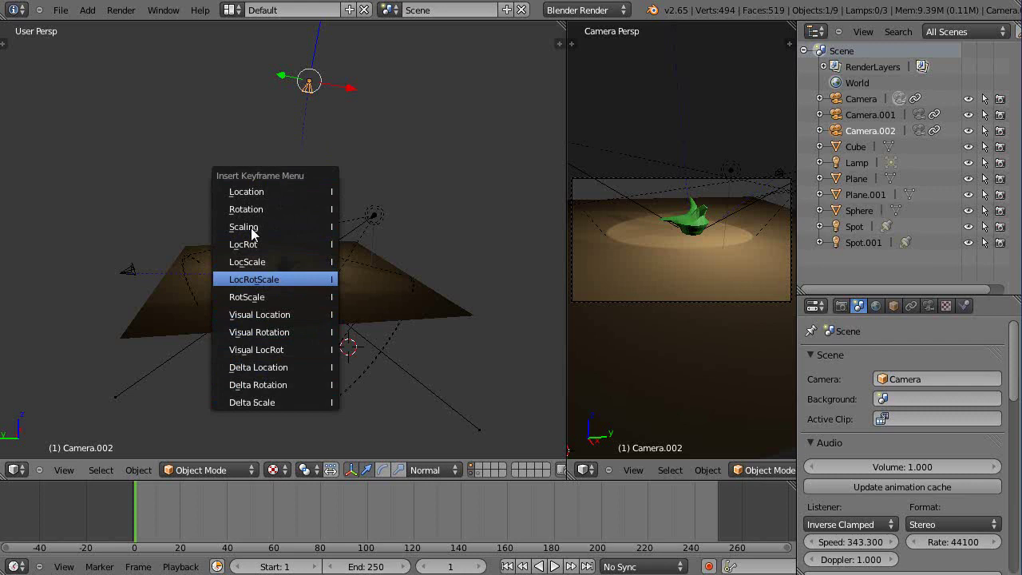
left_click(250, 402)
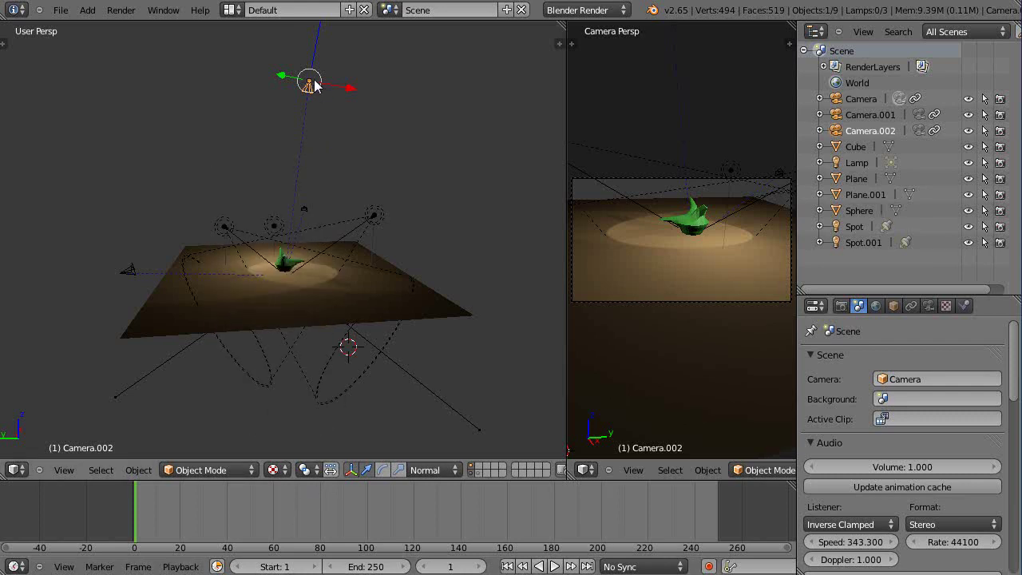
scroll(306, 133, "up", 3)
scroll(305, 133, "down", 4)
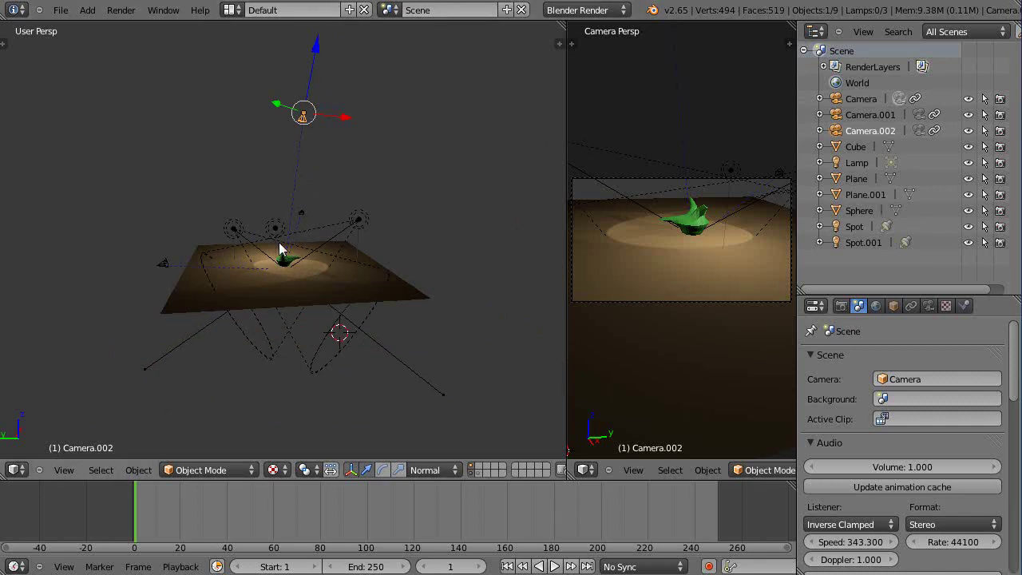
scroll(324, 297, "up", 2)
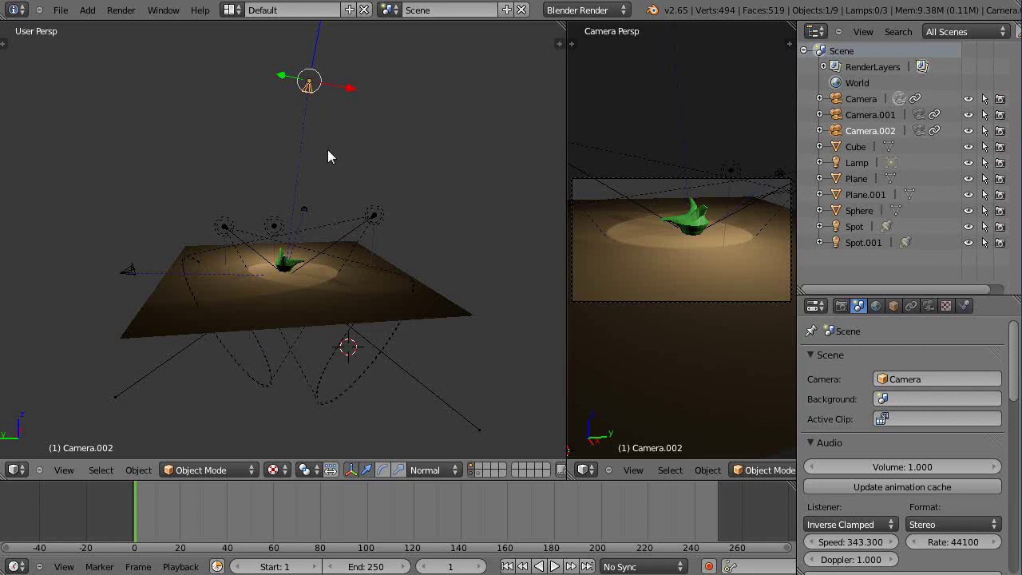
scroll(334, 153, "up", 3)
scroll(336, 153, "down", 2)
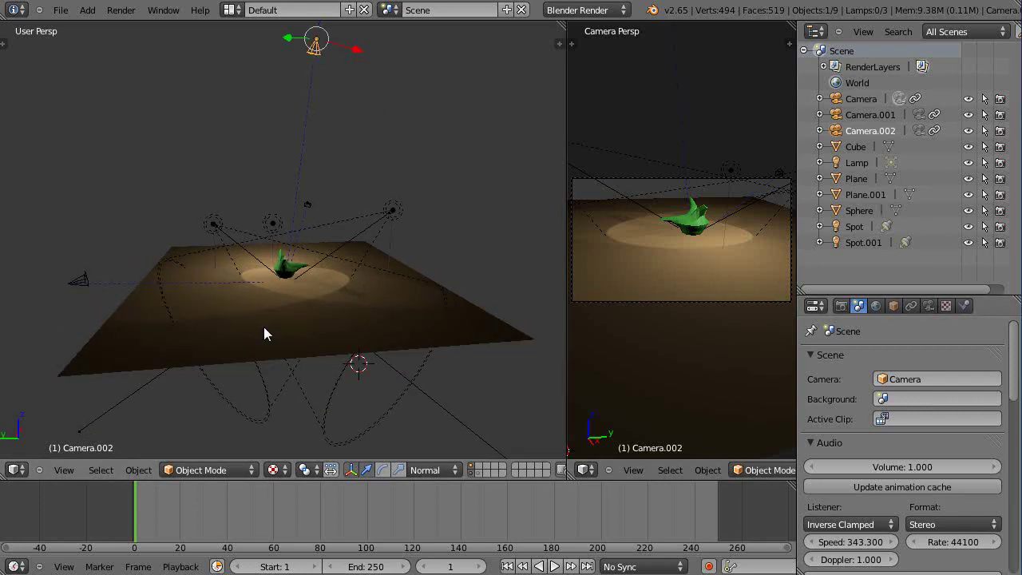
Locate Camera.001 and the original Camera around the green object, leaving the original Camera selected
right_click(82, 283)
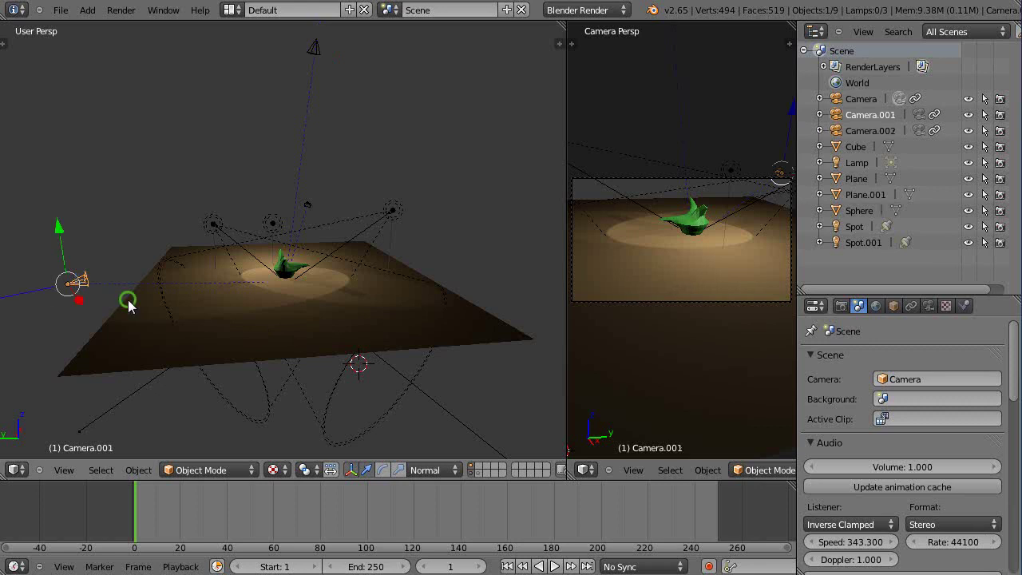
middle_click_drag(130, 306, 152, 367)
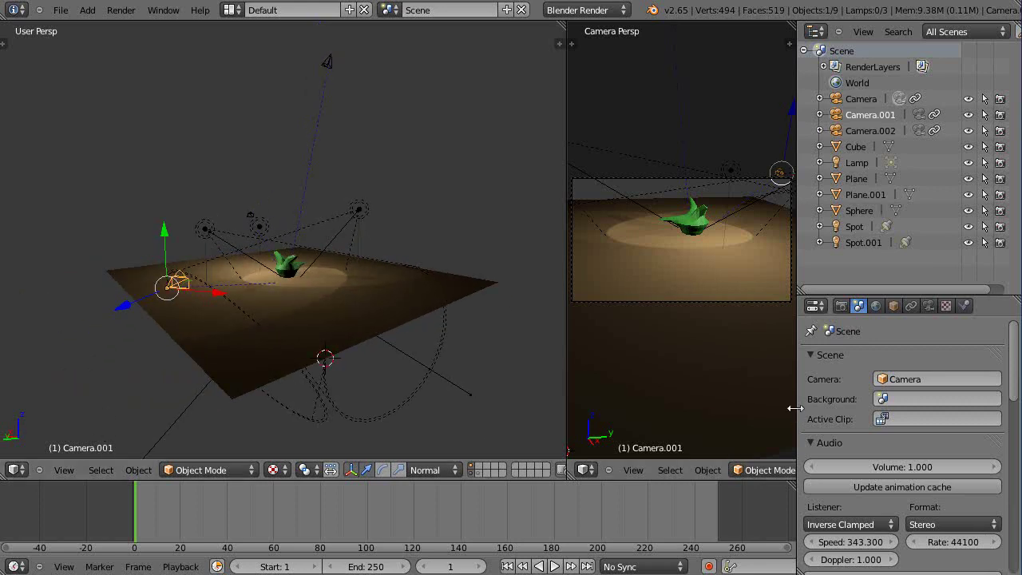
right_click(362, 213)
middle_click_drag(443, 293, 266, 216)
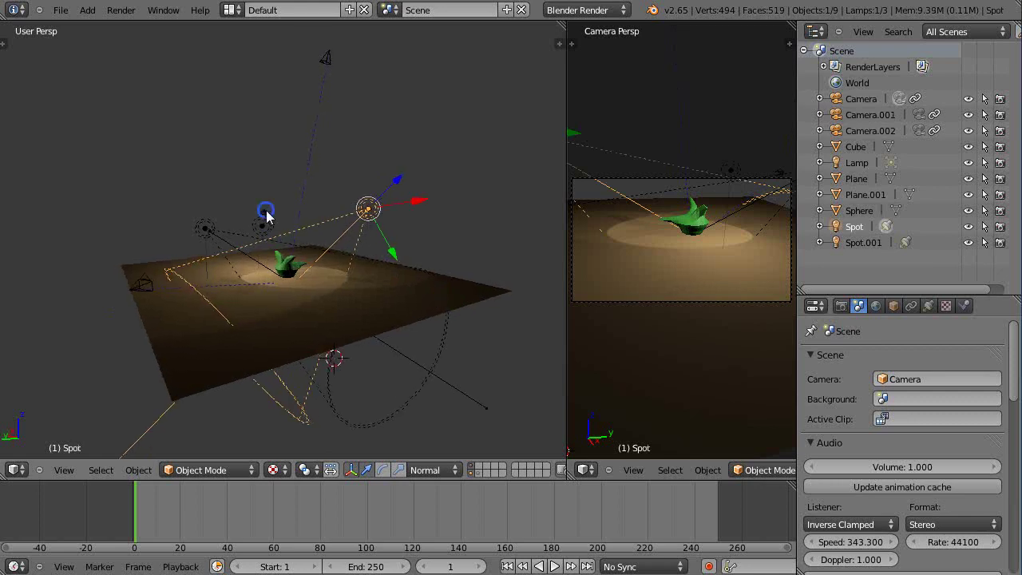
right_click(264, 212)
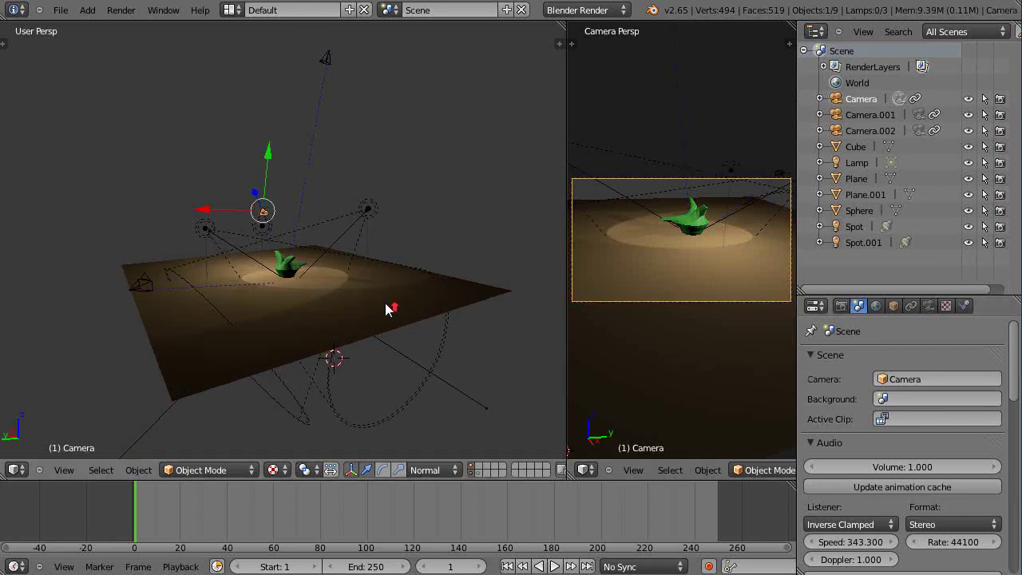
Move the original Camera along its local Y axis to reframe the green object
scroll(389, 309, "up", 2)
key("g")
key("z")
key("z")
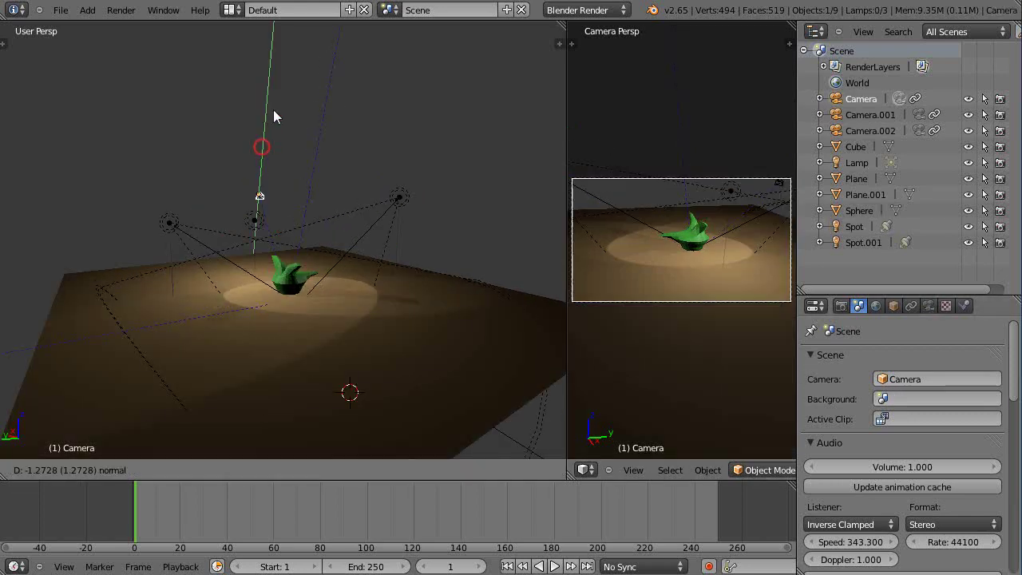
left_click(277, 189)
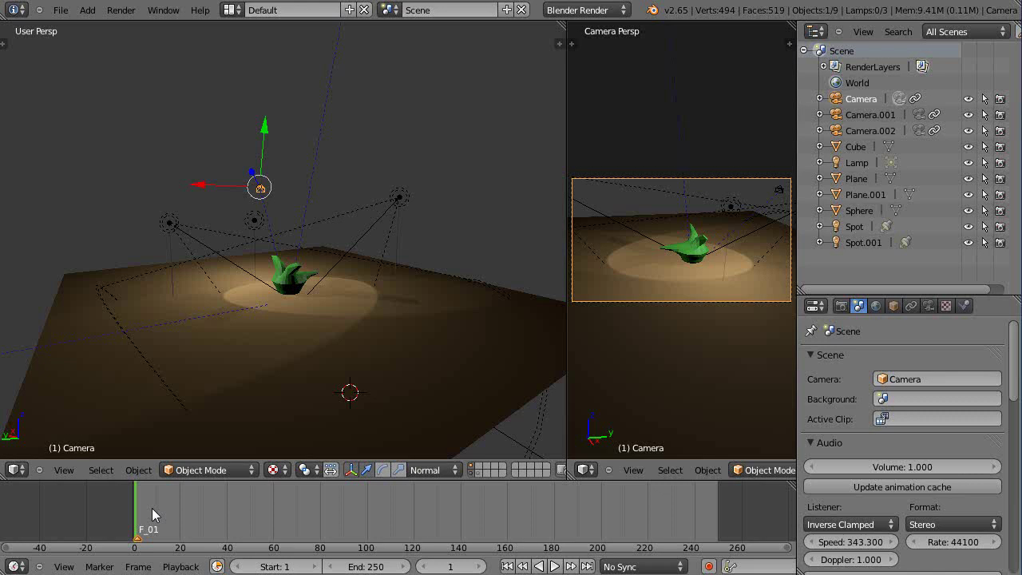
Add a timeline marker at frame 1 and bind the original Camera to it
key("m")
key("ctrl+b")
left_click(99, 566)
At frame 50, make Camera.001 the scene camera and bind it to a new timeline marker
left_click(251, 520)
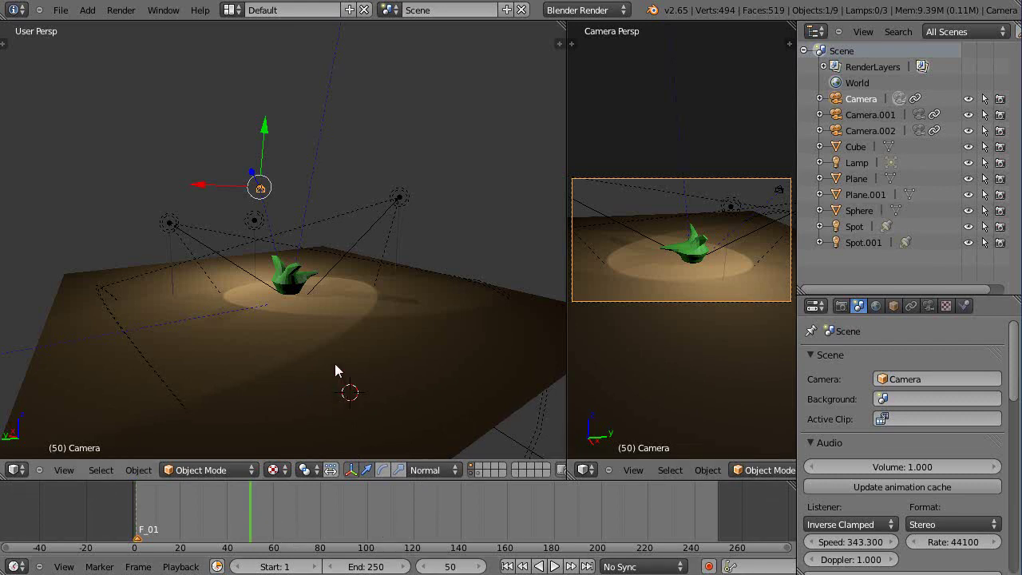
middle_click_drag(269, 263, 166, 293)
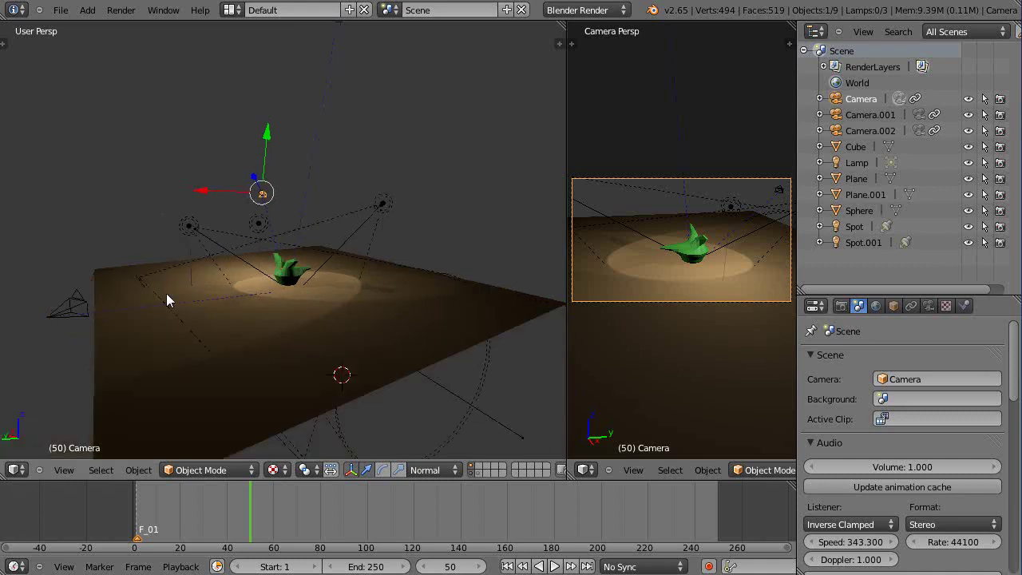
right_click(80, 307)
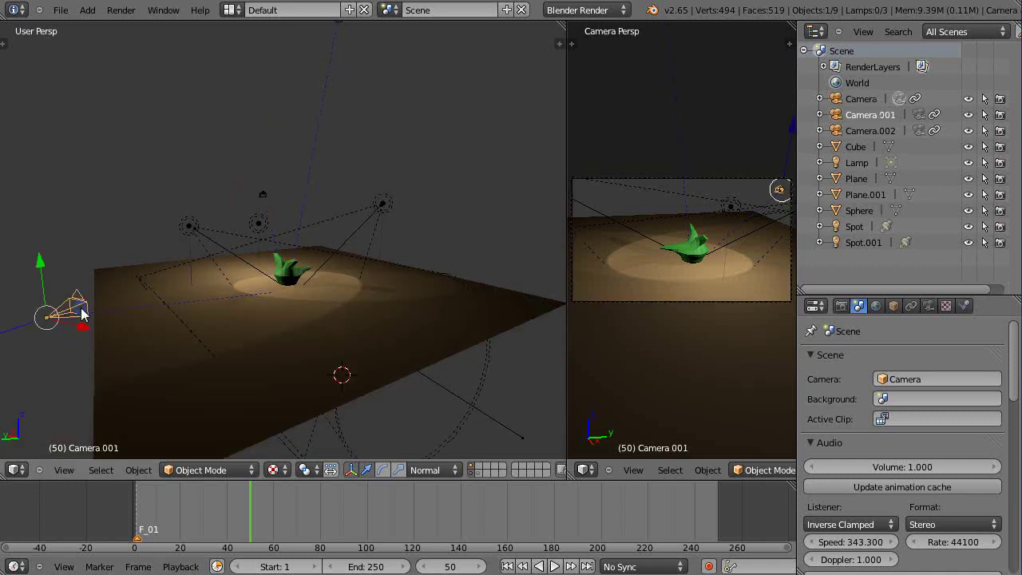
left_click(915, 381)
left_click(897, 421)
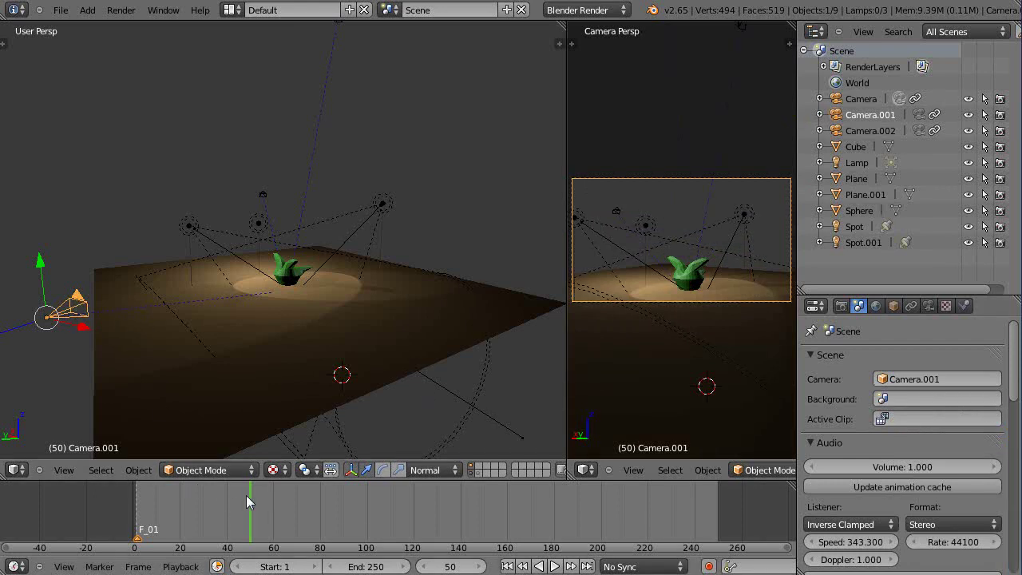
key("m")
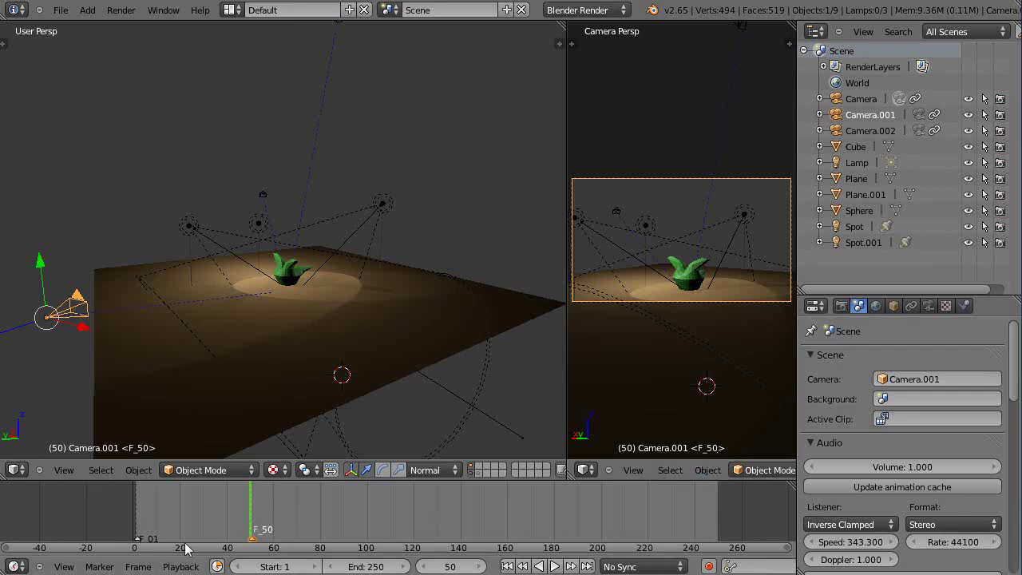
At frame 100, make Camera.002 the scene camera and bind it to a new timeline marker
left_click(366, 529)
scroll(292, 214, "down", 4)
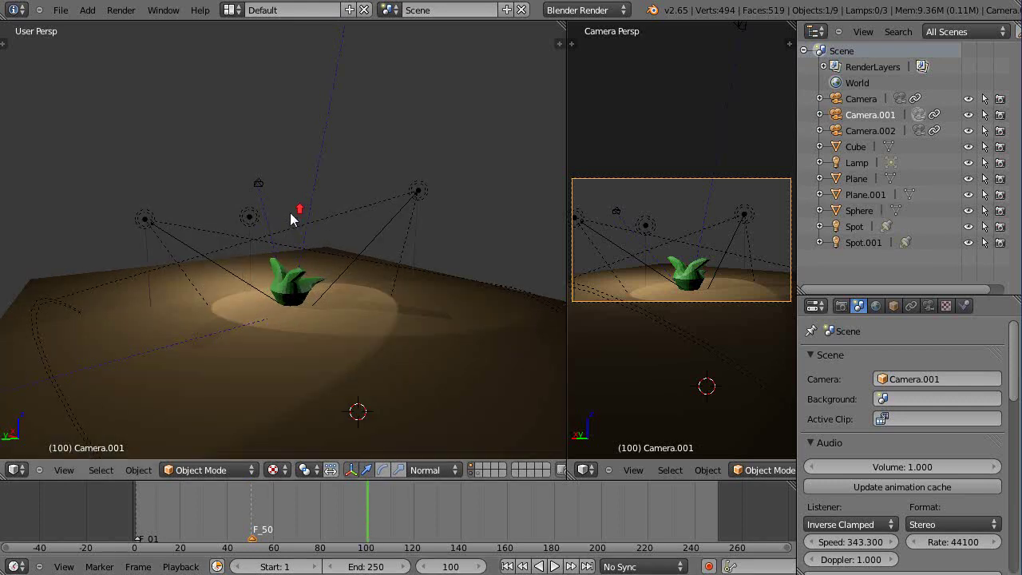
right_click(320, 90)
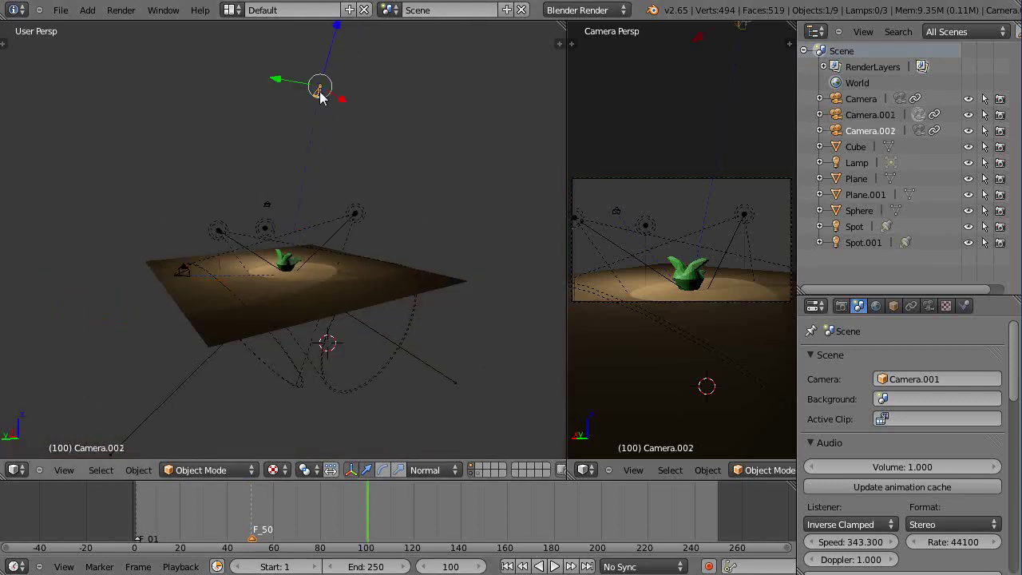
left_click(935, 382)
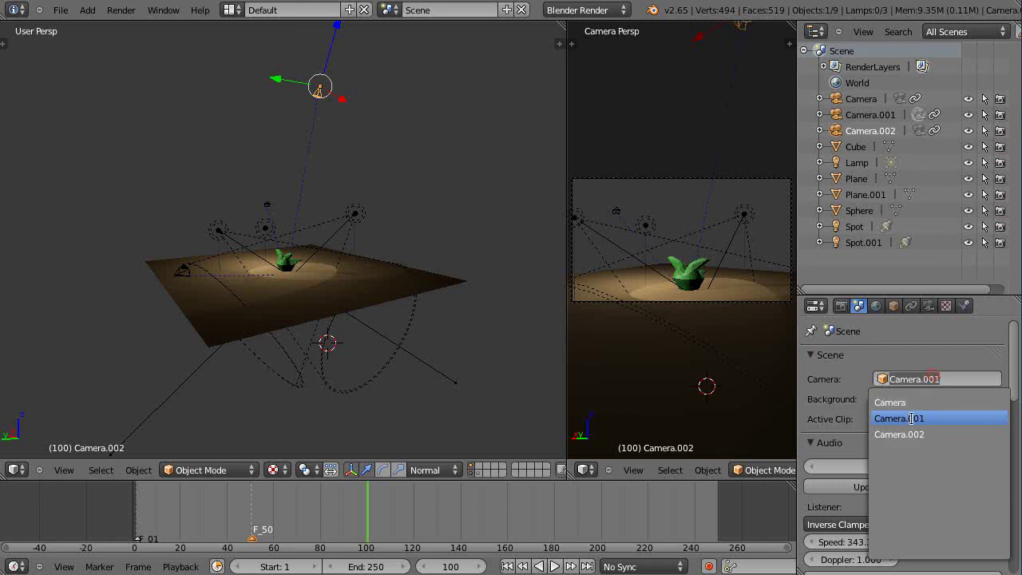
left_click(893, 438)
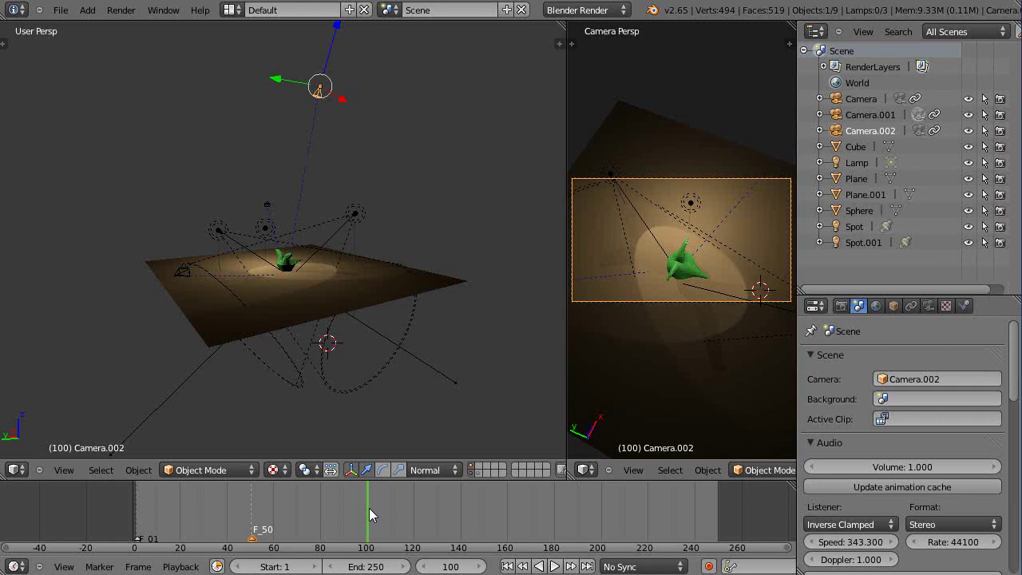
key("m")
Shorten the animation range by setting the end frame to 146
left_click(484, 522)
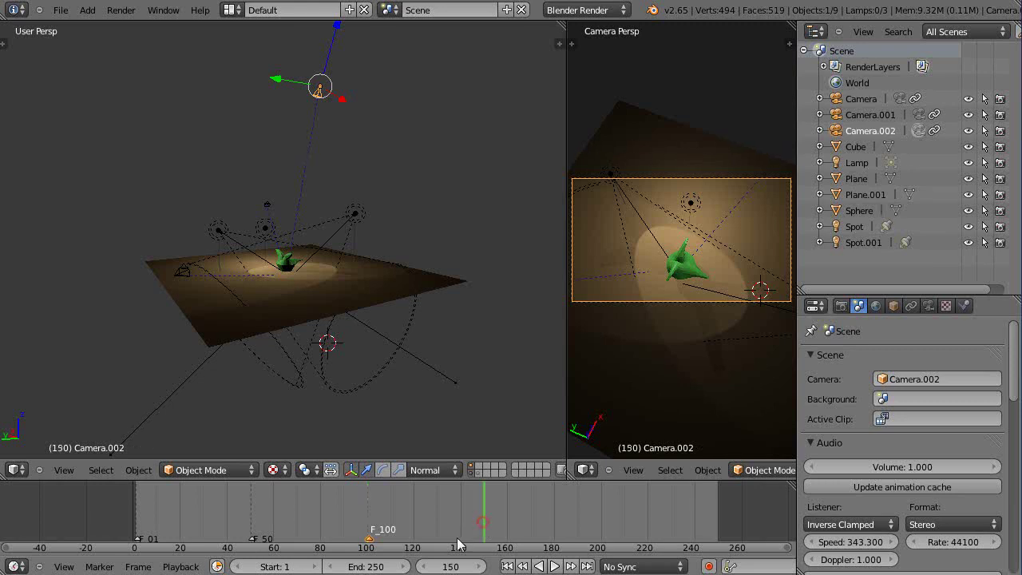
left_click_drag(376, 565, 323, 559)
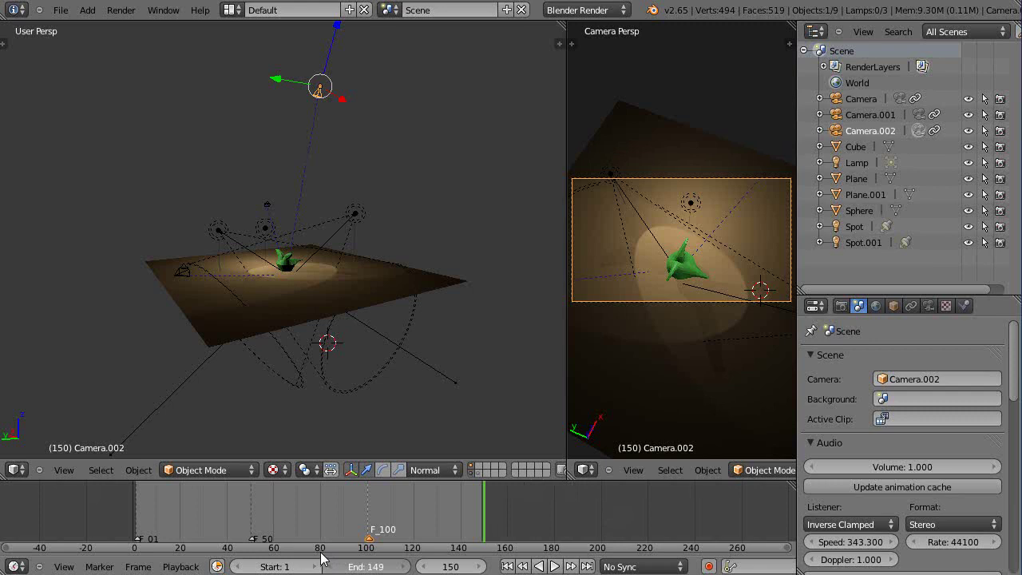
left_click(327, 566)
left_click(326, 566)
left_click(326, 567)
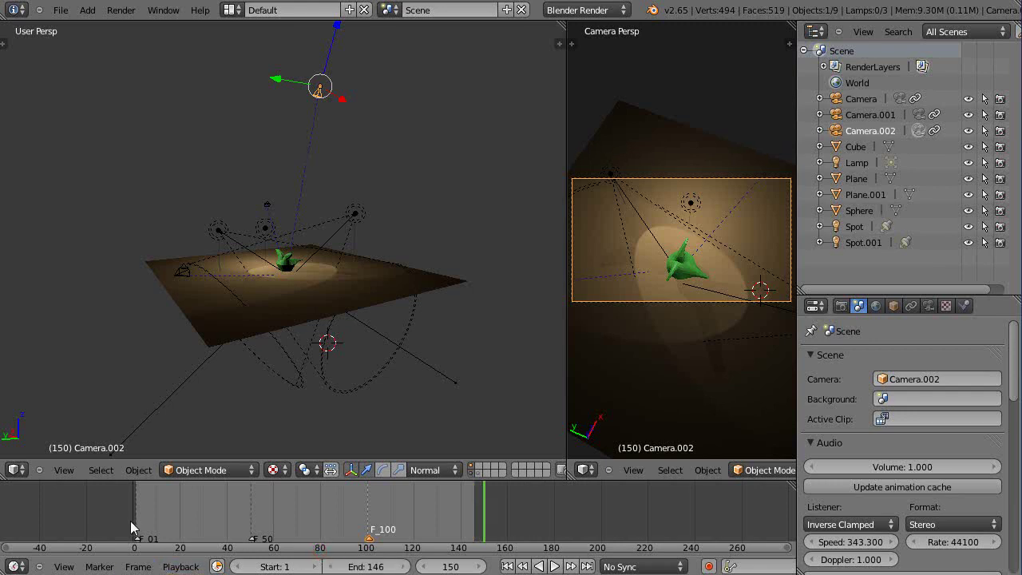
Step through the timeline from frame 0 past frame 100 to check the camera switches at the markers
left_click(134, 524)
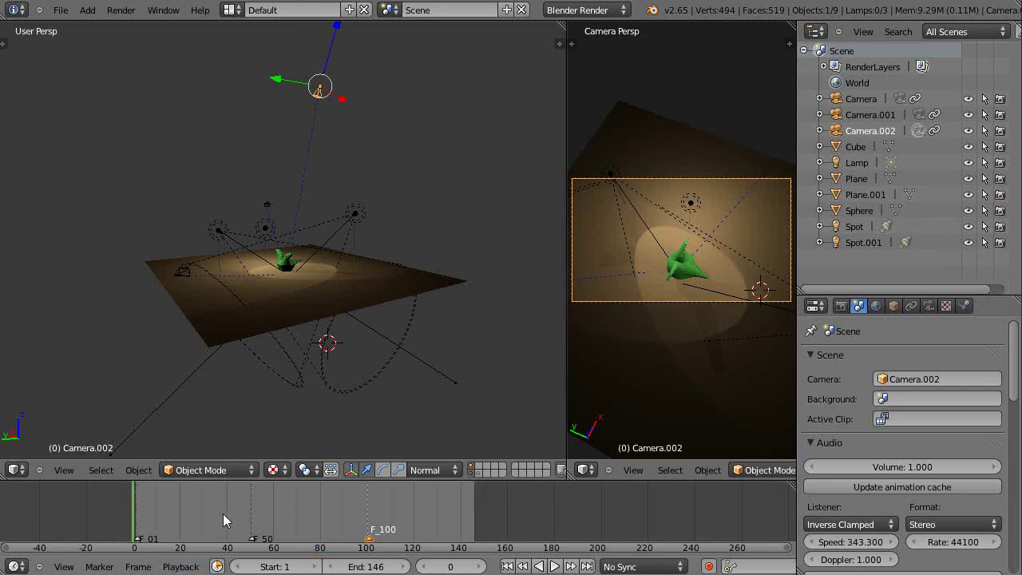
key("Right")
key("Right")
key("Right")
key("Right")
key("Right")
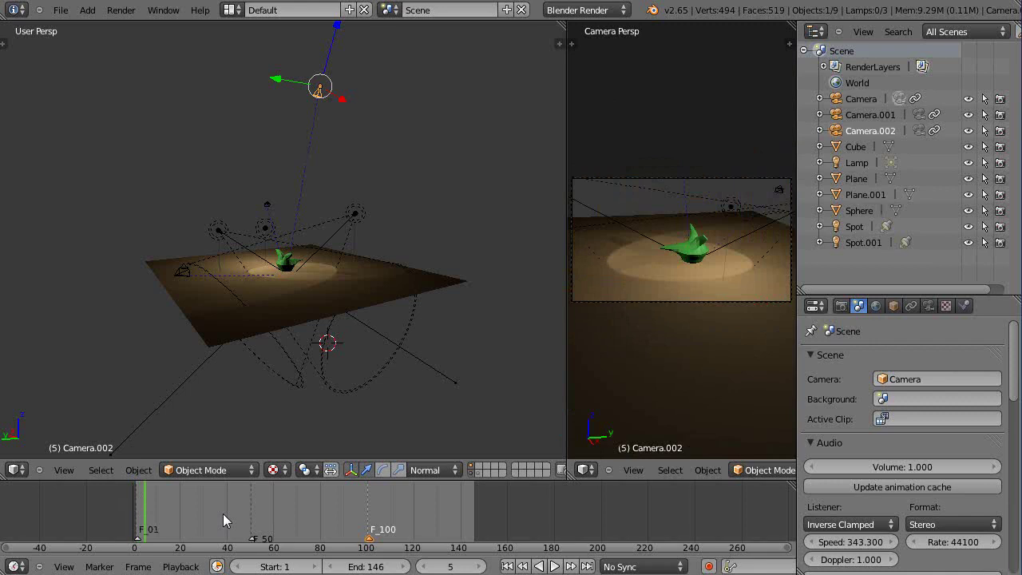
key("Right")
key("Right")
key("Right")
key("Right")
key("Right")
key("Right")
key("Right")
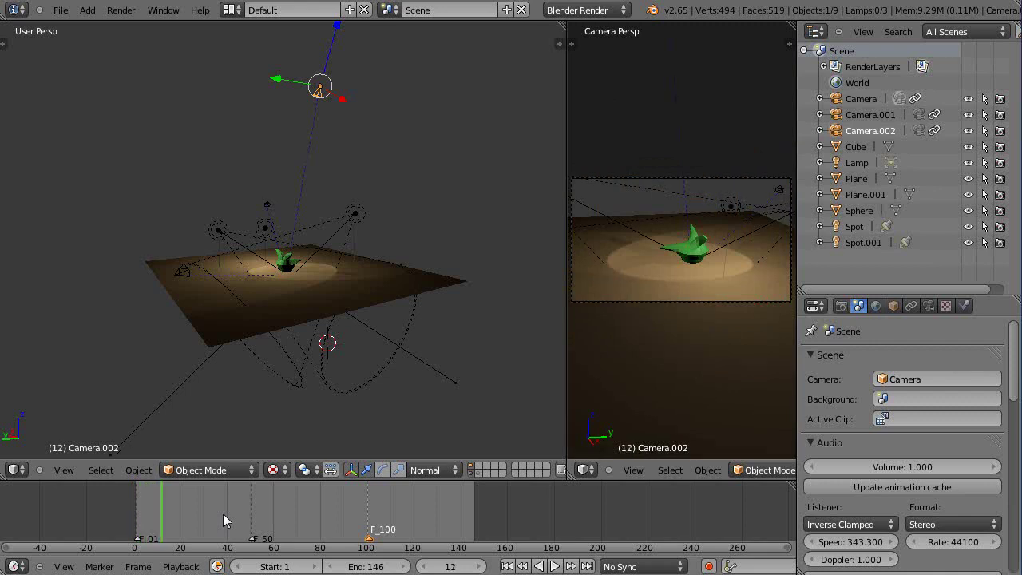
key("Right")
key("Right")
key("Right")
key("Right")
key("Right")
key("Right")
key("Right")
key("Right")
key("Right")
key("Right")
key("Right")
key("Right")
key("Right")
key("Right")
key("Right")
key("Right")
key("Right")
key("Right")
key("Right")
key("Right")
key("Right")
key("Right")
key("Right")
key("Right")
key("Right")
key("Right")
key("Right")
key("Right")
key("Right")
key("Right")
key("Right")
key("Right")
key("Right")
key("Right")
key("Right")
key("Right")
key("Right")
key("Right")
key("Right")
key("Right")
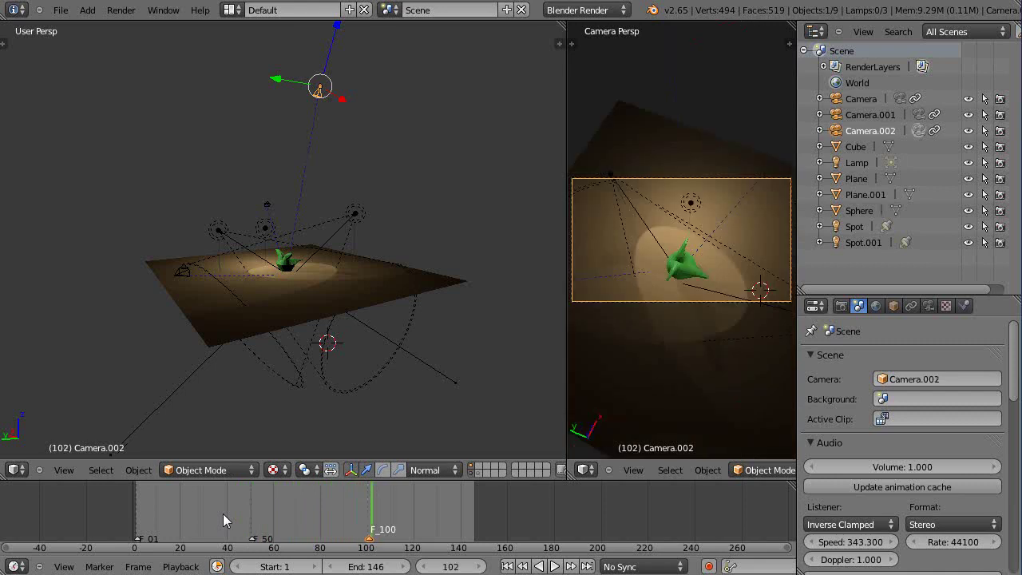
key("Right")
key("Right")
key("Right")
key("Right")
key("Right")
key("Right")
key("Right")
key("Right")
key("Right")
key("Right")
key("Right")
key("Right")
key("Right")
key("Right")
key("Right")
key("Right")
key("Right")
key("Right")
key("Right")
key("Right")
key("Right")
key("Right")
key("Left")
key("Left")
key("Left")
key("Left")
Play the animation from frame 0 in the maximized camera view, and restore the layout after stopping playback
left_click(134, 516)
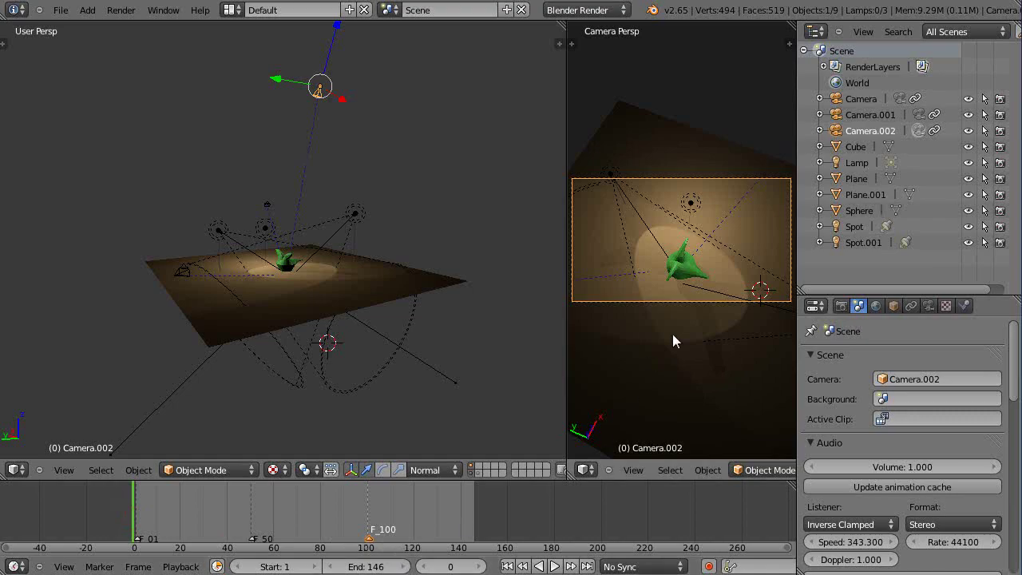
key("shift+space")
key("alt+a")
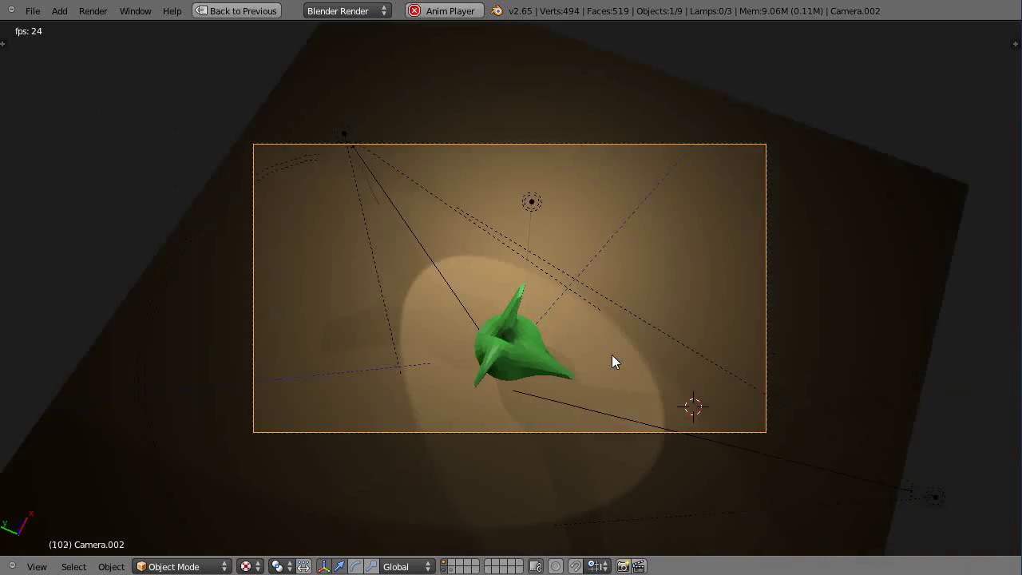
key("Escape")
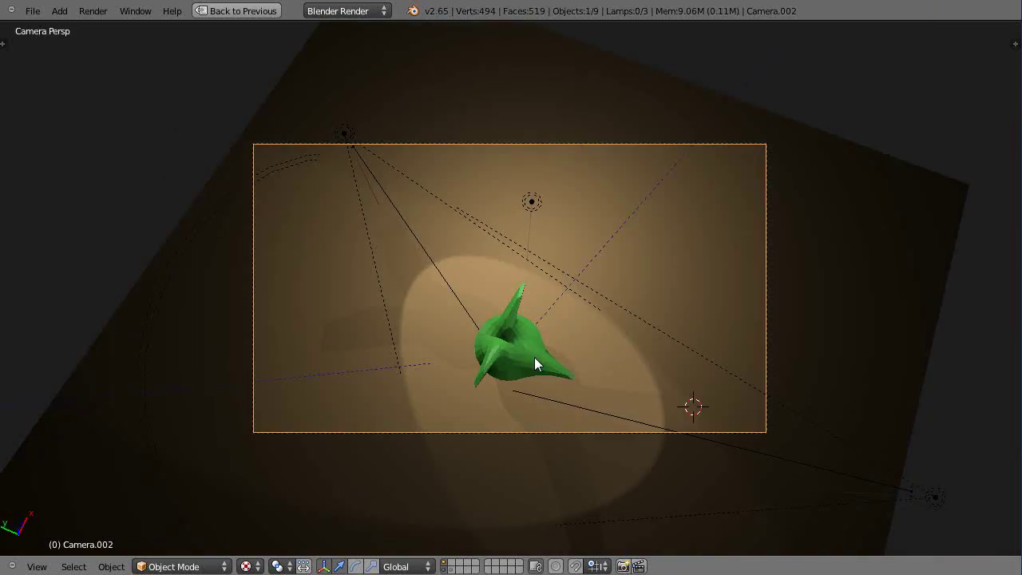
key("ctrl+Up")
Insert a Location keyframe for Camera.002 at frame 1
scroll(430, 328, "up", 4)
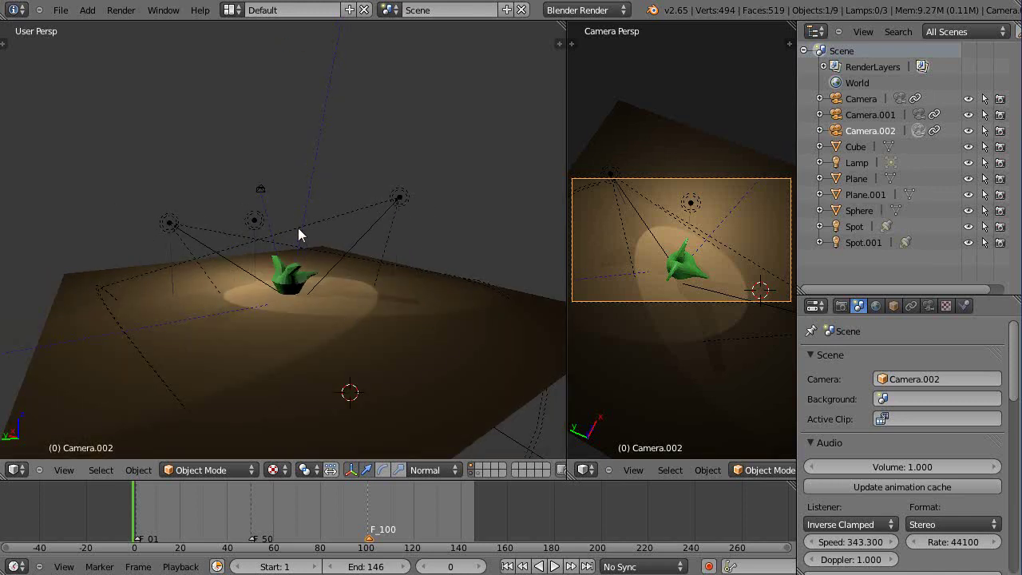
middle_click_drag(243, 280, 287, 271)
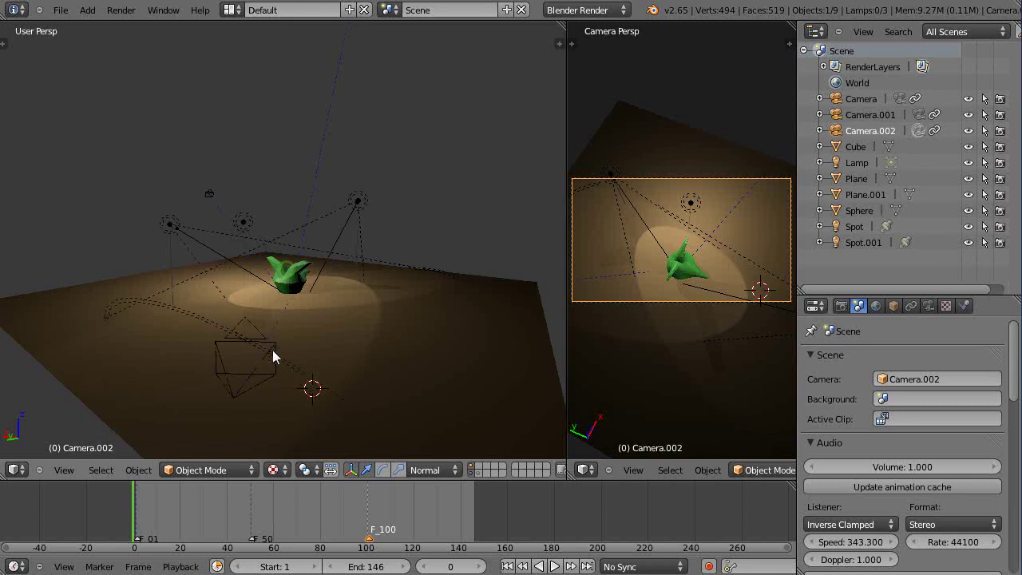
scroll(263, 372, "down", 5)
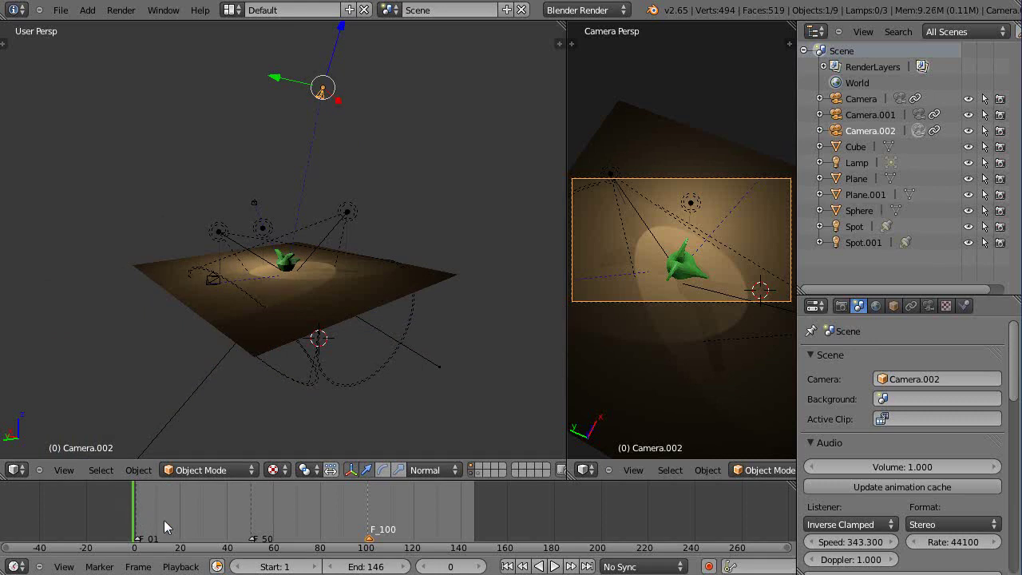
key("Right")
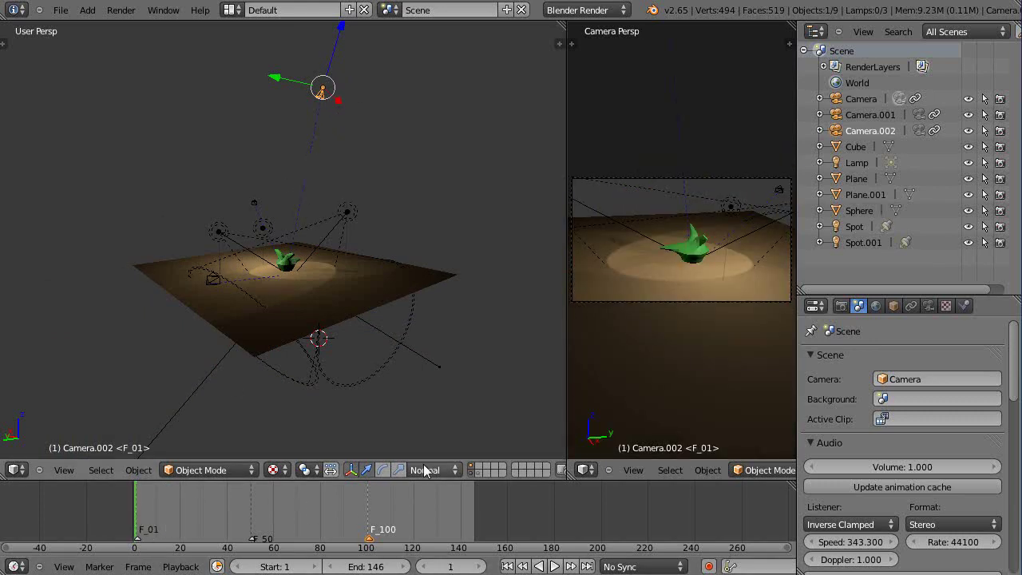
scroll(328, 209, "down", 2)
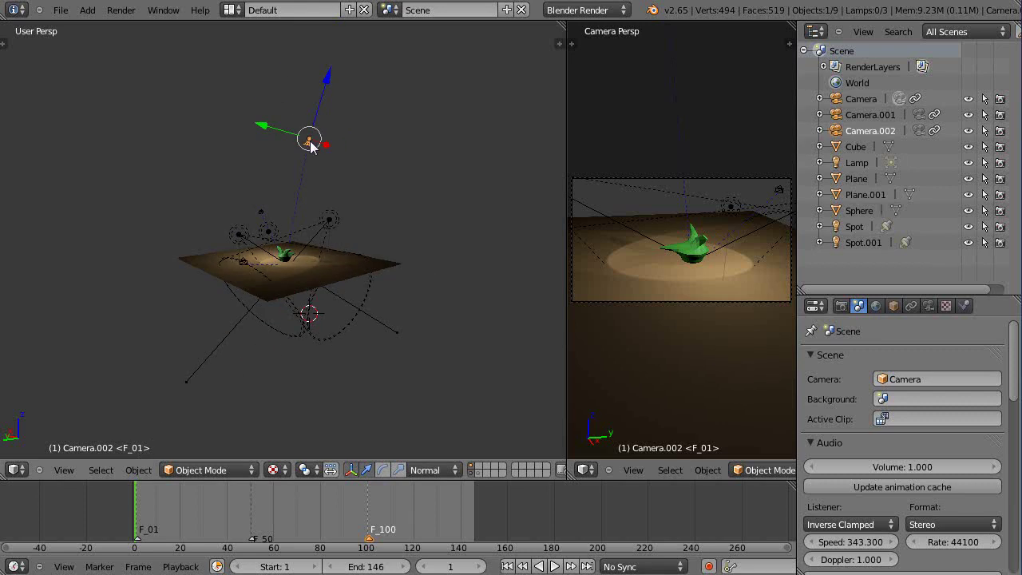
key("i")
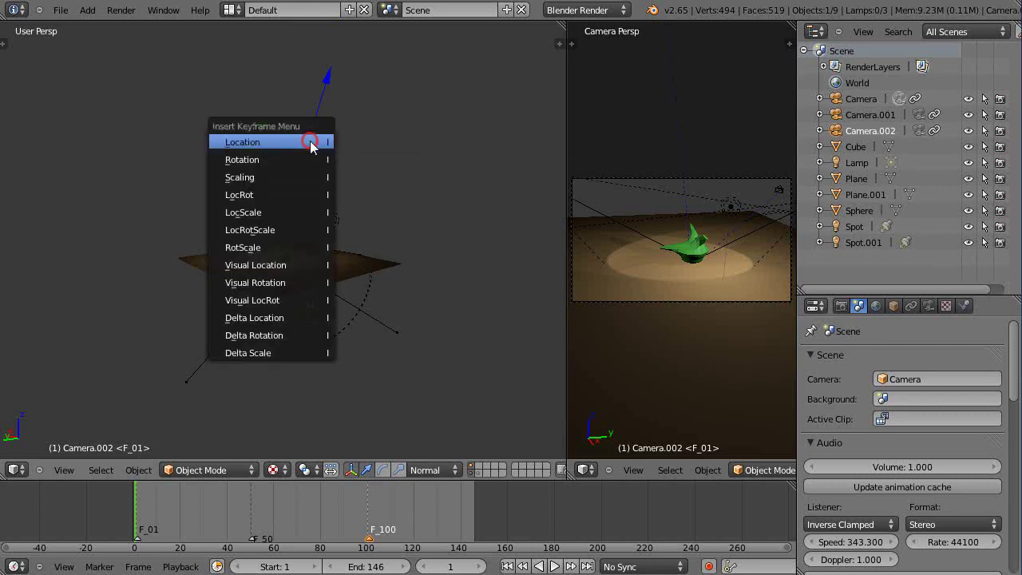
left_click(310, 143)
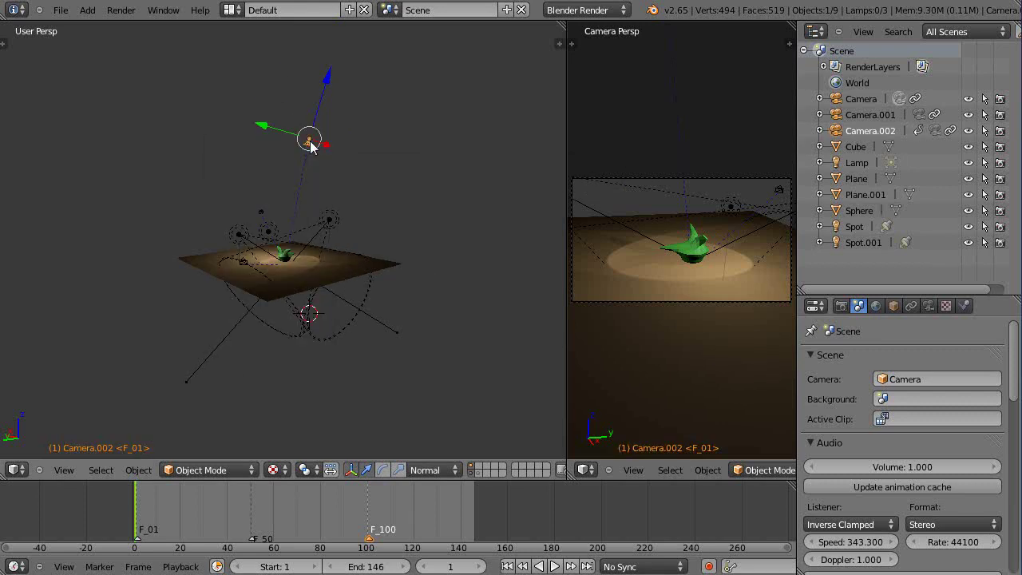
At frame 30, try moving Camera.002 along its local Z axis toward the green object
left_click(204, 526)
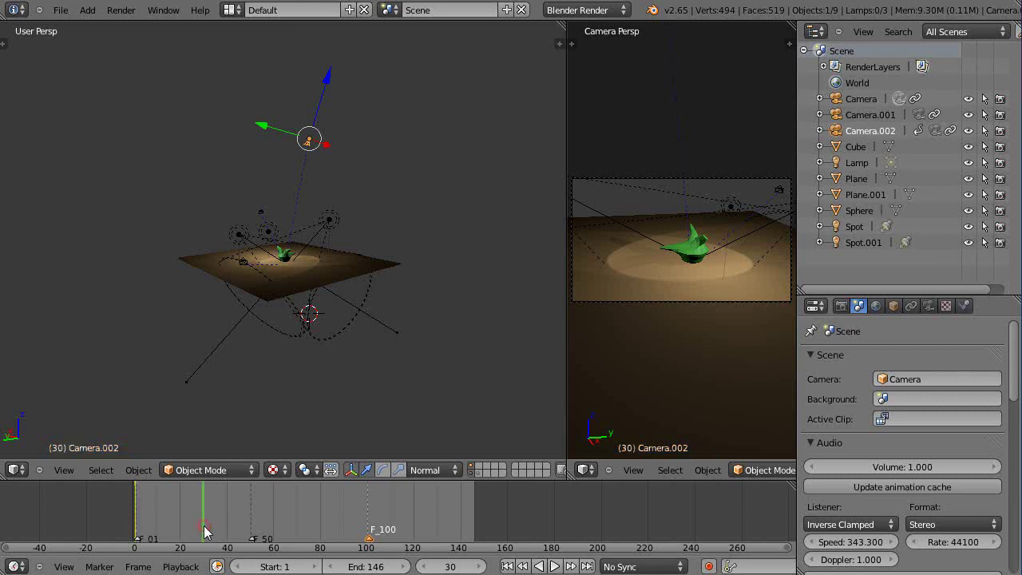
left_click_drag(327, 85, 318, 141)
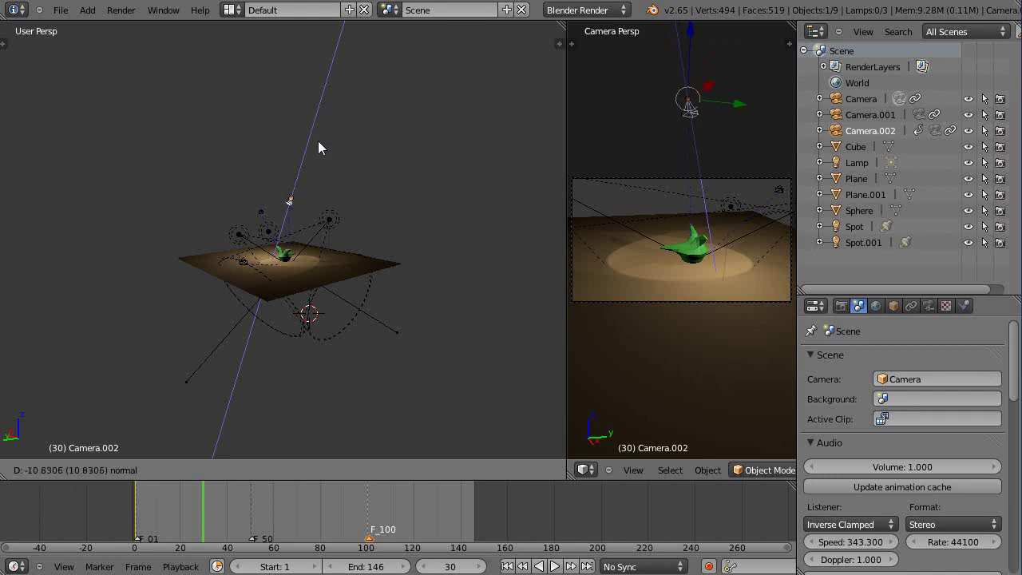
left_click_drag(318, 140, 319, 146)
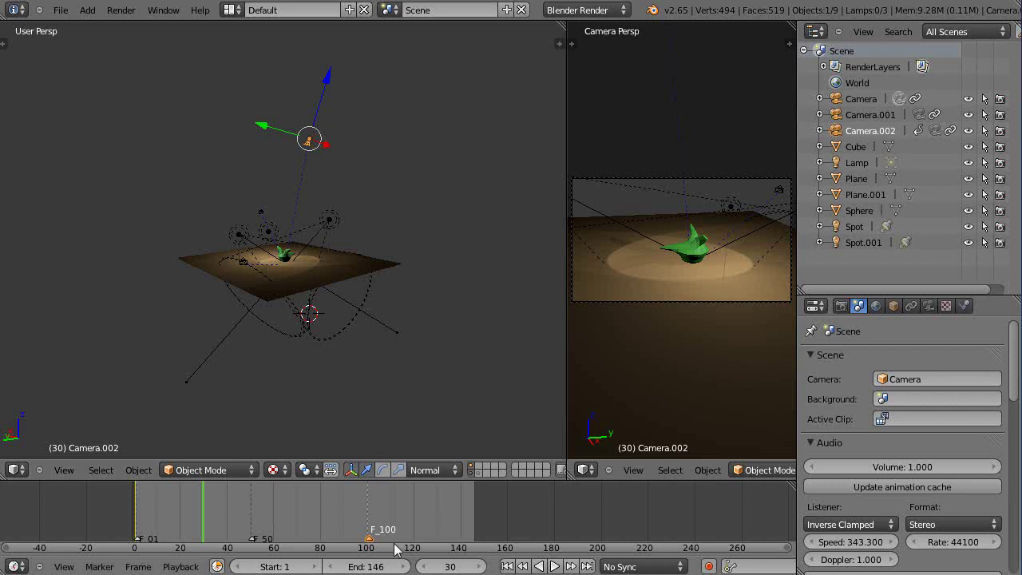
Examine the placement of Camera.001 and the original Camera by selecting each, ending with the original Camera selected
scroll(317, 294, "up", 3)
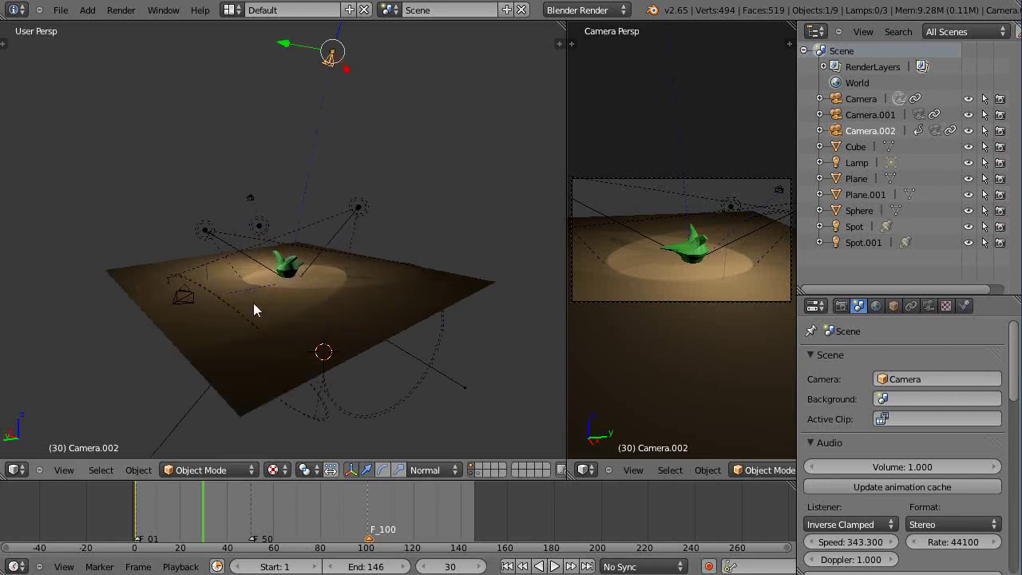
right_click(179, 299)
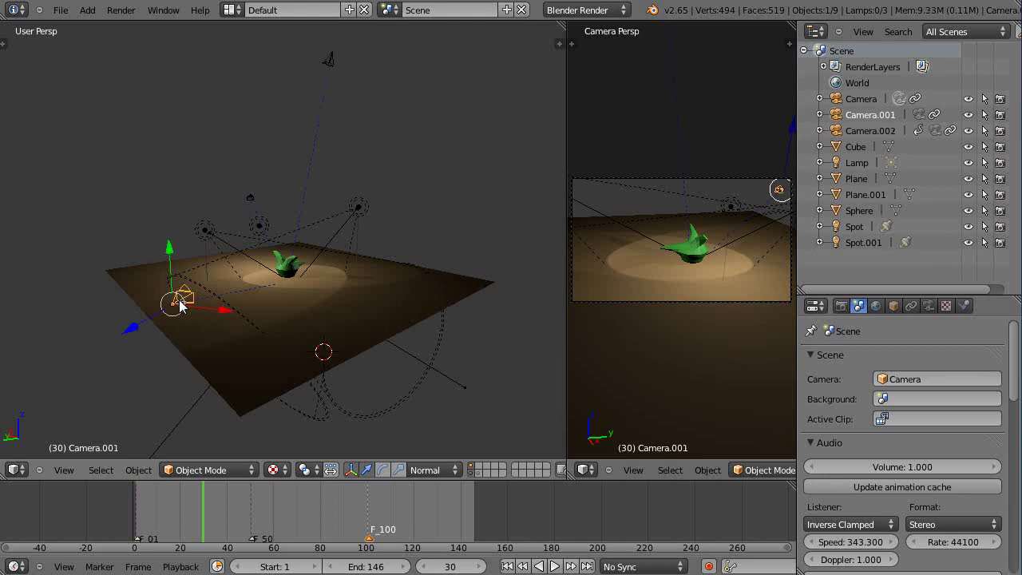
right_click(249, 197)
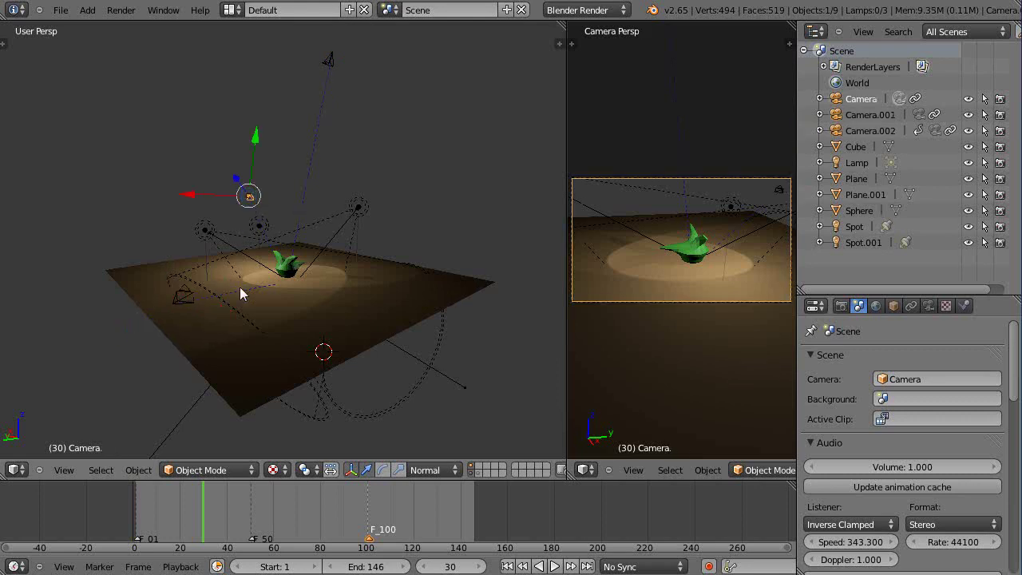
middle_click_drag(258, 210, 446, 301)
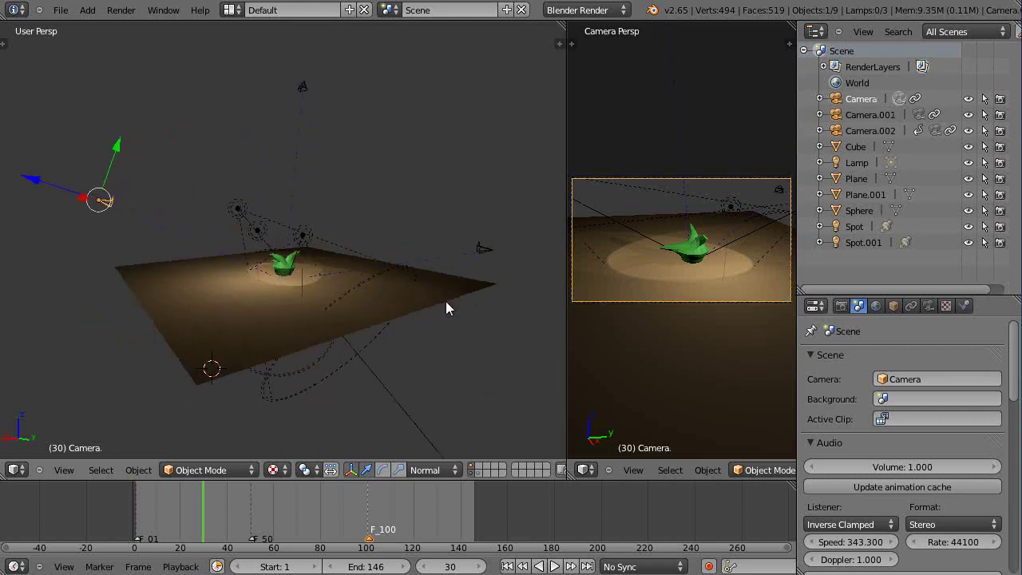
Insert a Location keyframe for the original Camera at frame 1
left_click(135, 496)
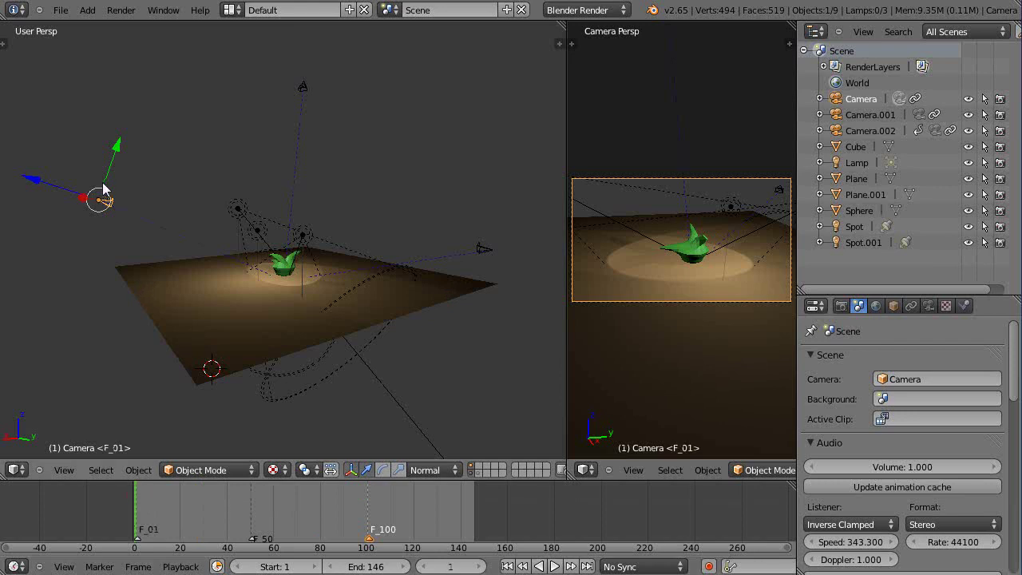
key("i")
left_click(170, 197)
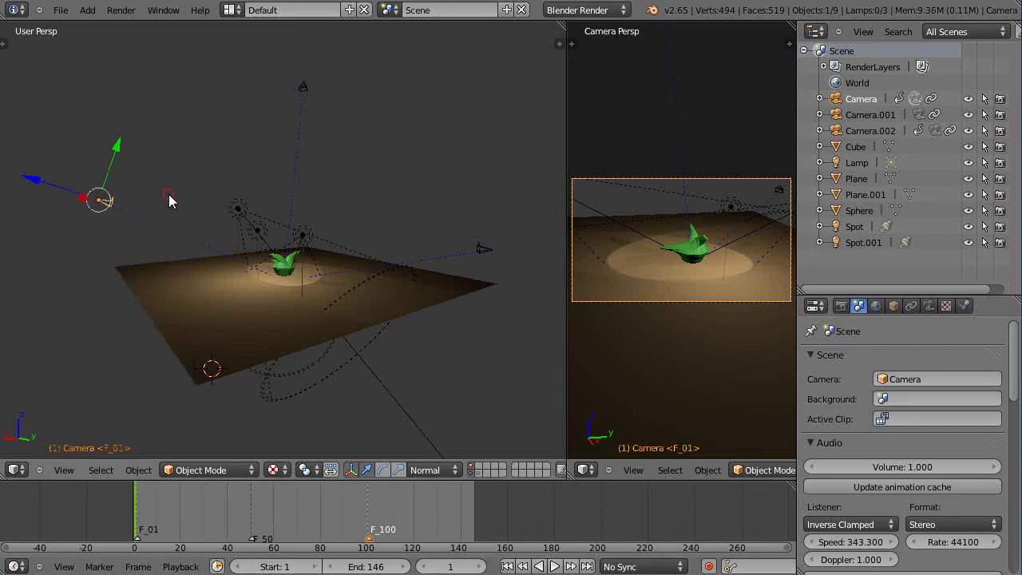
At frame 30, move the original Camera along its local Z axis toward the green object and insert a Location keyframe
left_click(203, 522)
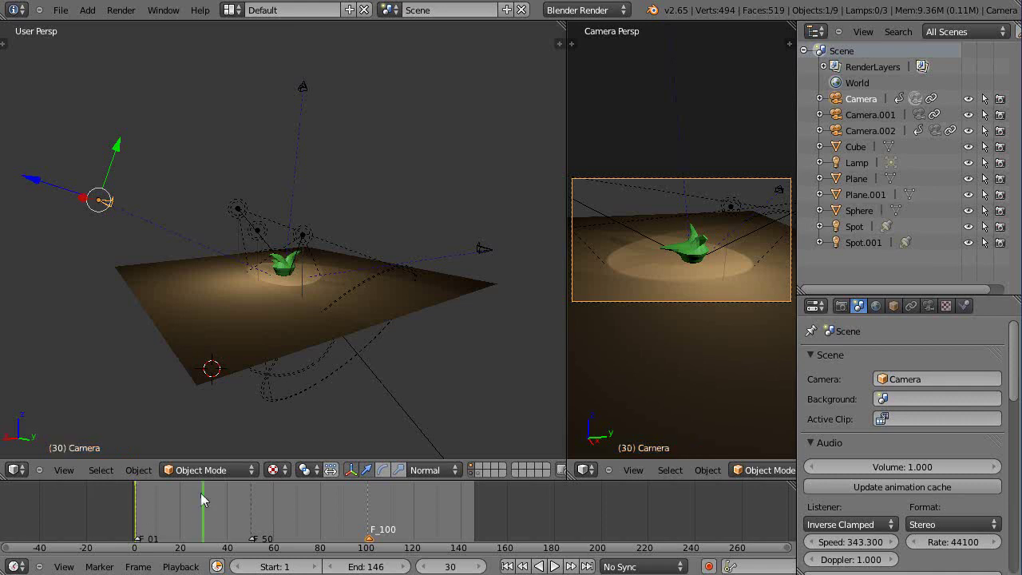
left_click(30, 179)
left_click_drag(31, 179, 118, 227)
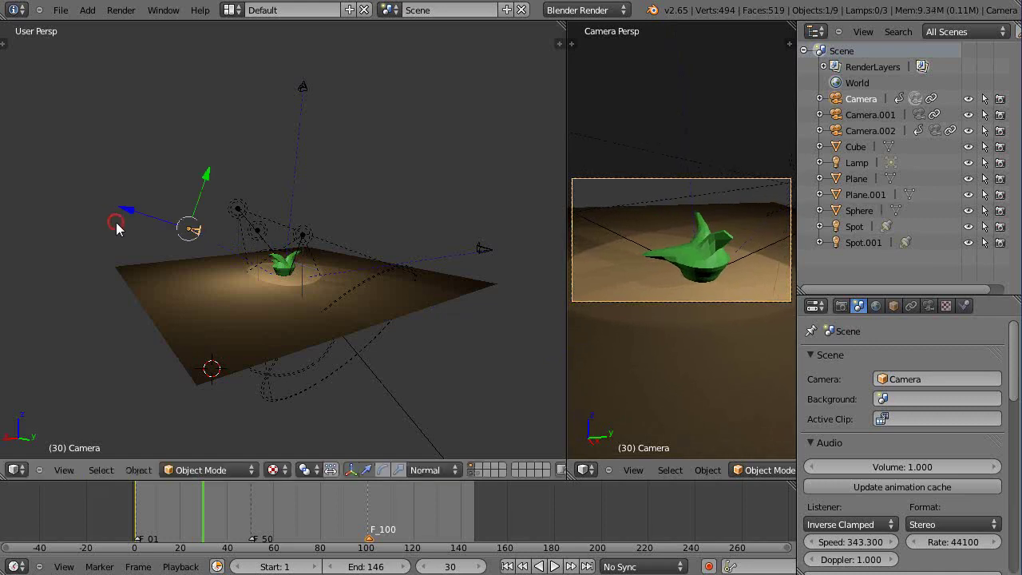
key("i")
left_click(194, 196)
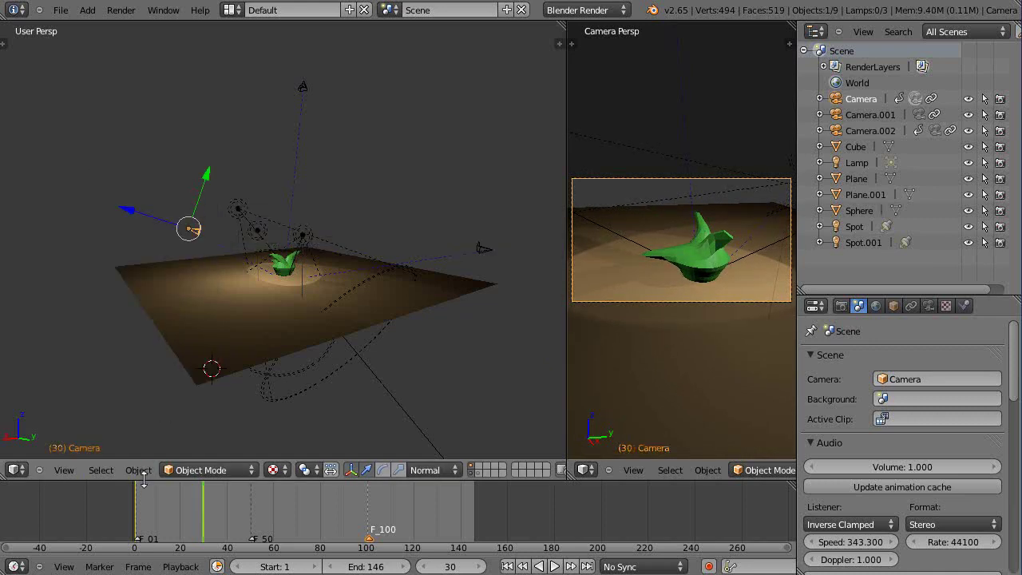
Widen the camera view across most of the 3D area, play the animation from frame 0, and stop playback
left_click(133, 509)
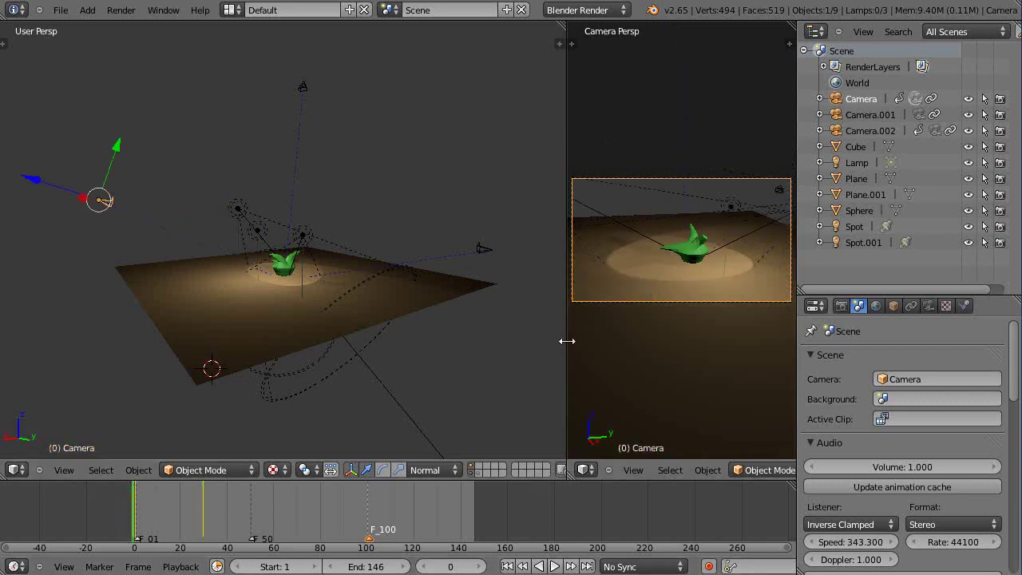
left_click_drag(566, 342, 99, 328)
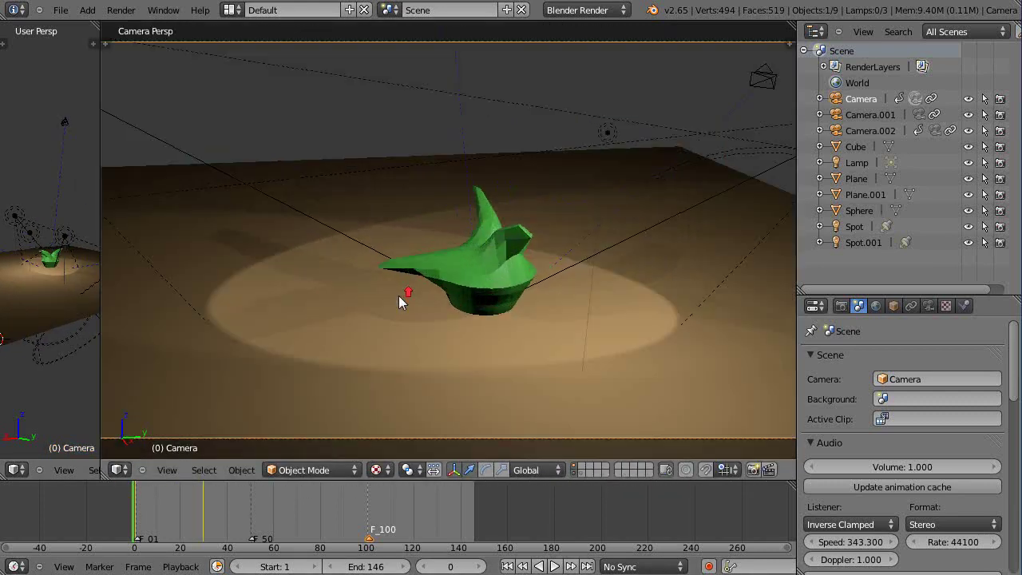
key("Home")
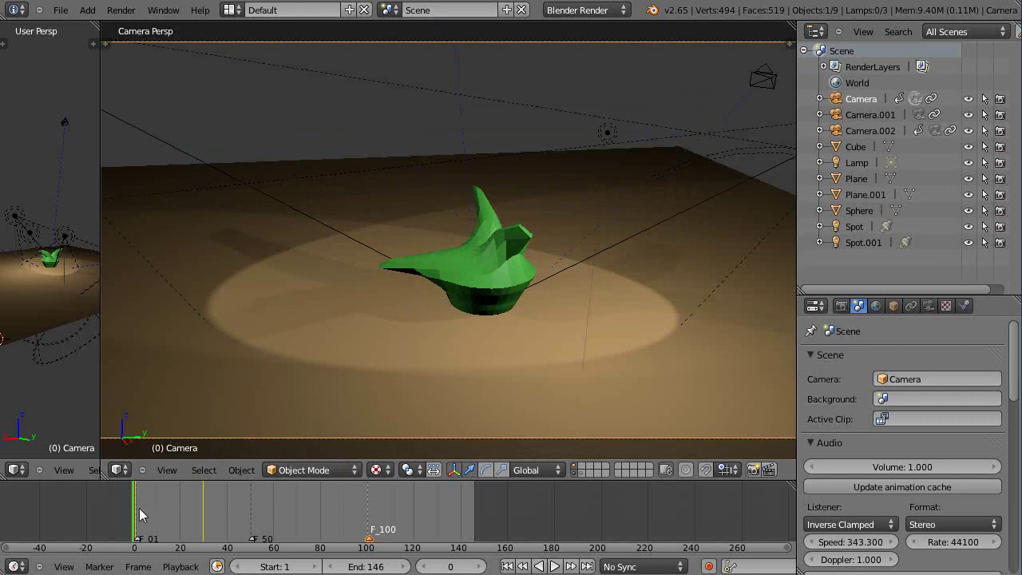
key("alt+a")
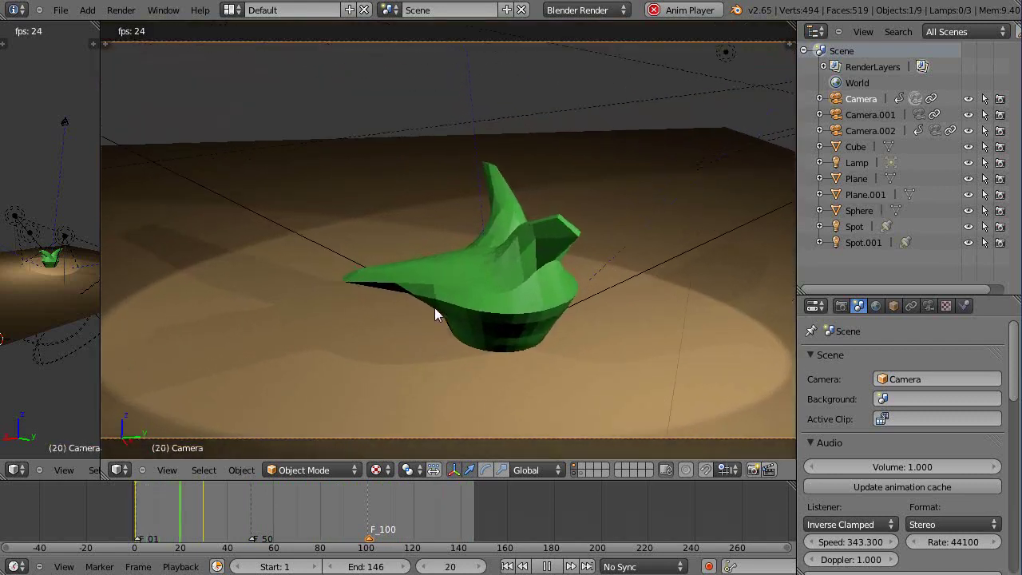
key("Escape")
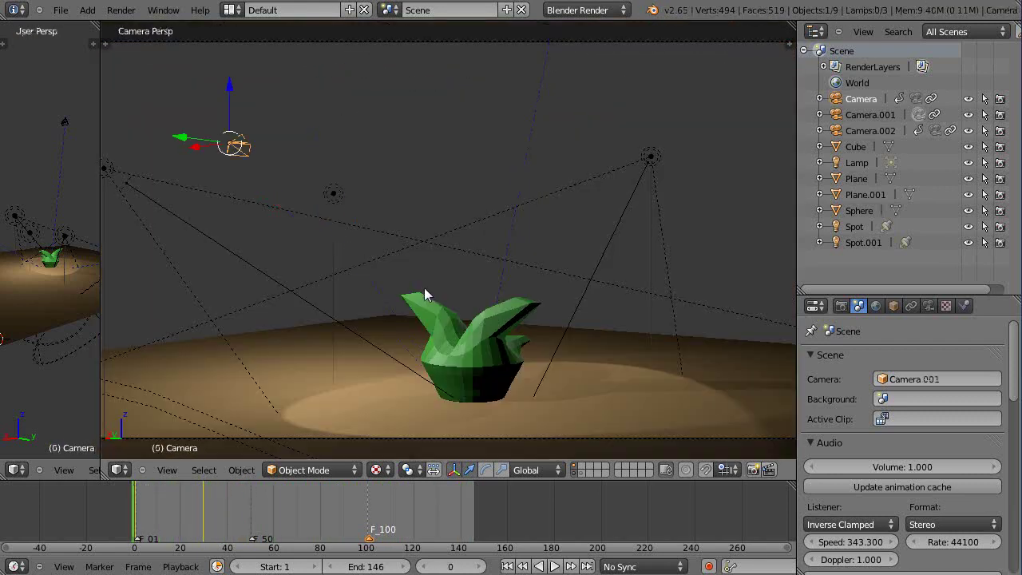